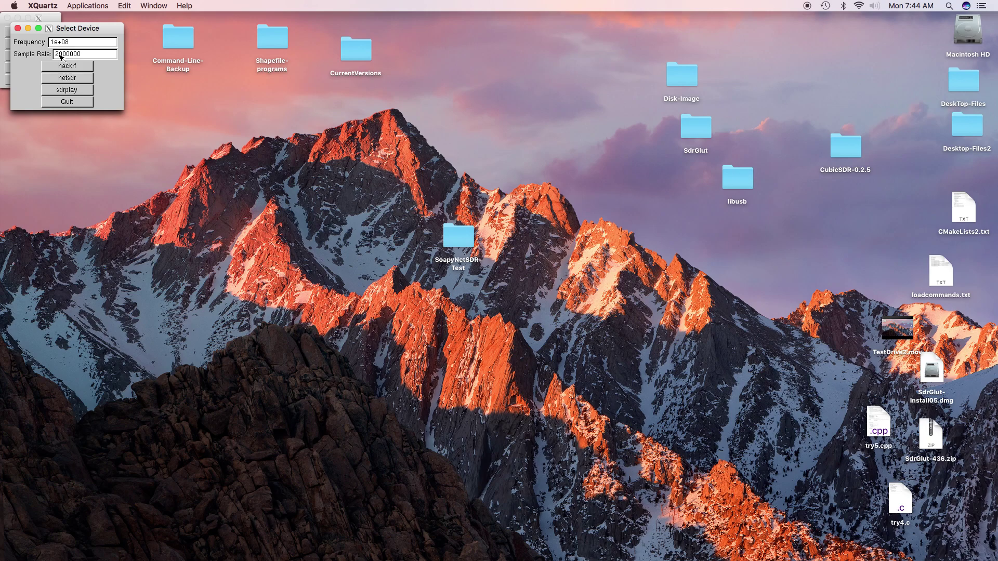
- Start the netsdr receiver at frequency 1e+08 with sample rate 2000000 and place its detail plot beside the main spectrum
left_click(74, 79)
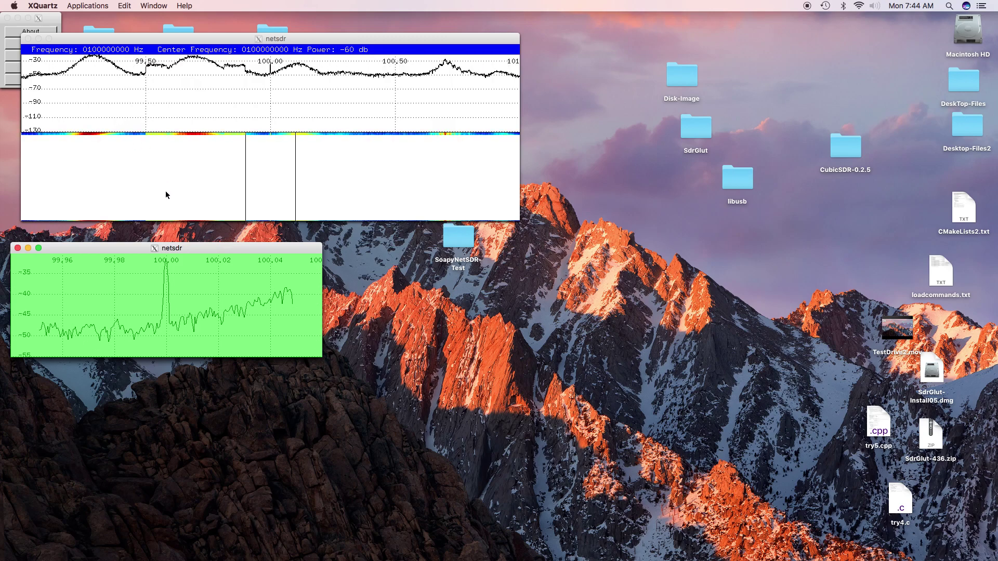
left_click_drag(198, 247, 738, 61)
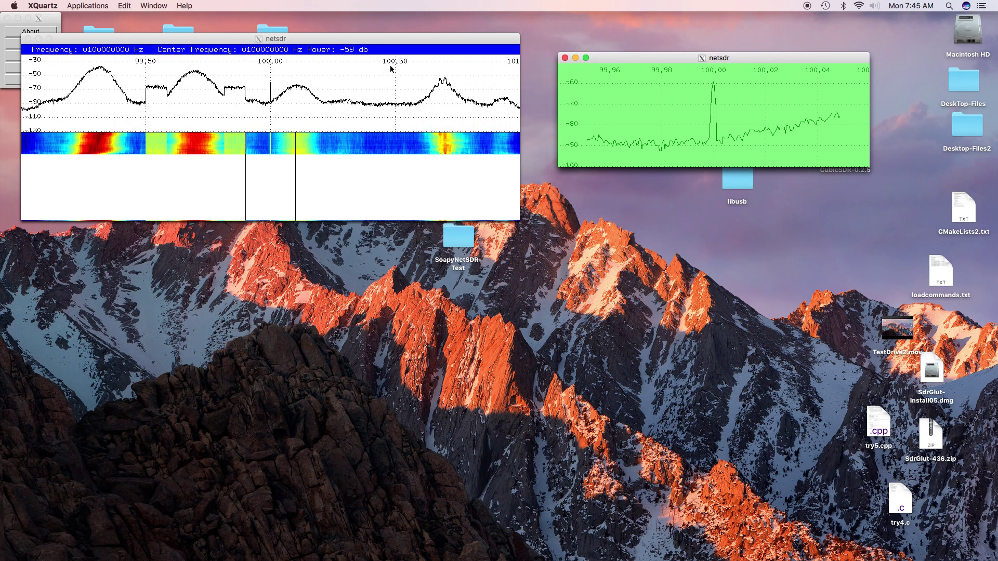
- Tune the netsdr receiver down to a frequency and center frequency of 10000000 Hz
left_click(255, 53)
left_click(254, 53)
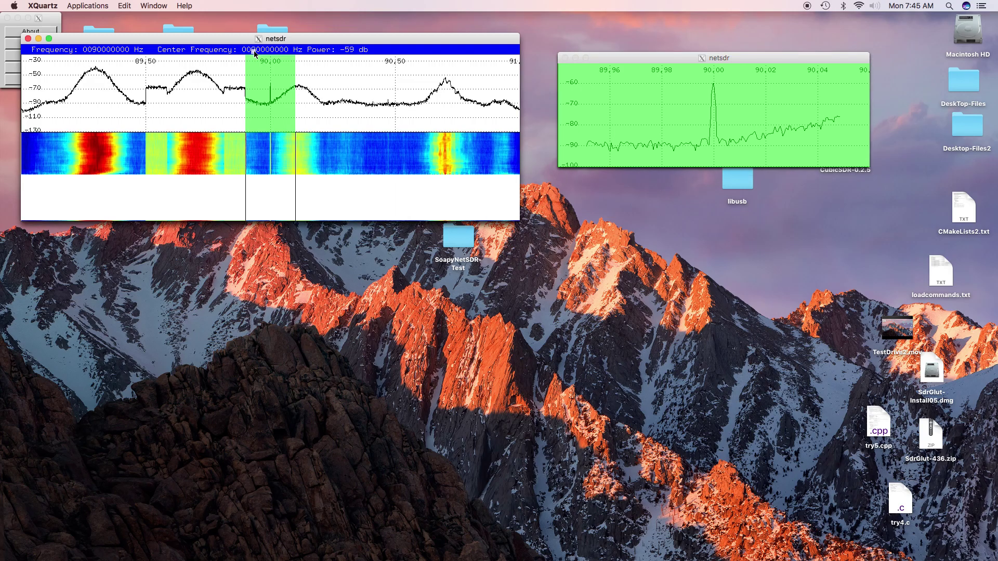
left_click(255, 53)
left_click(255, 53)
left_click(255, 53)
left_click(255, 53)
left_click(255, 53)
left_click(255, 53)
left_click(254, 53)
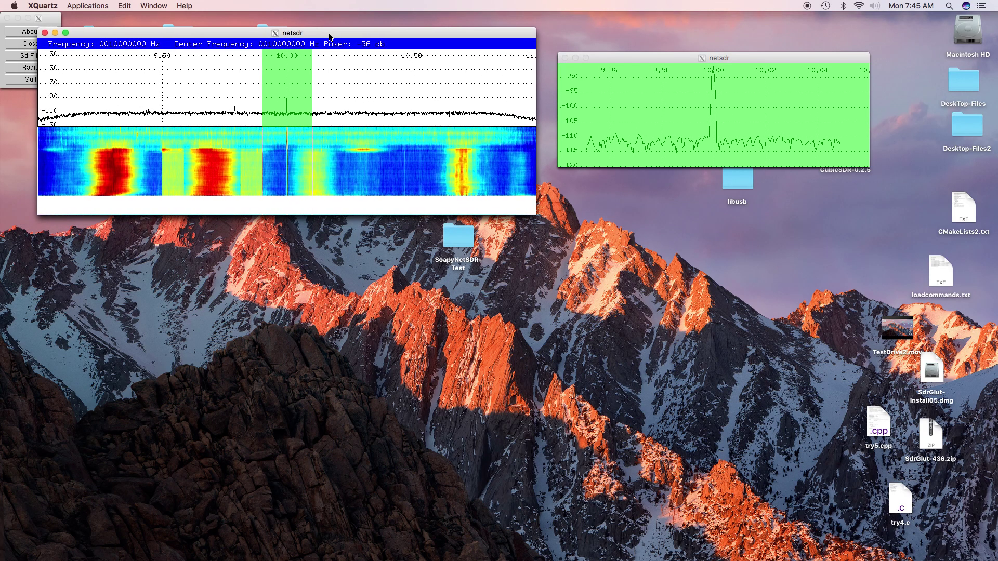
- Open the SDR settings dialog for netsdr and place it beside the netsdr spectrum
right_click(393, 128)
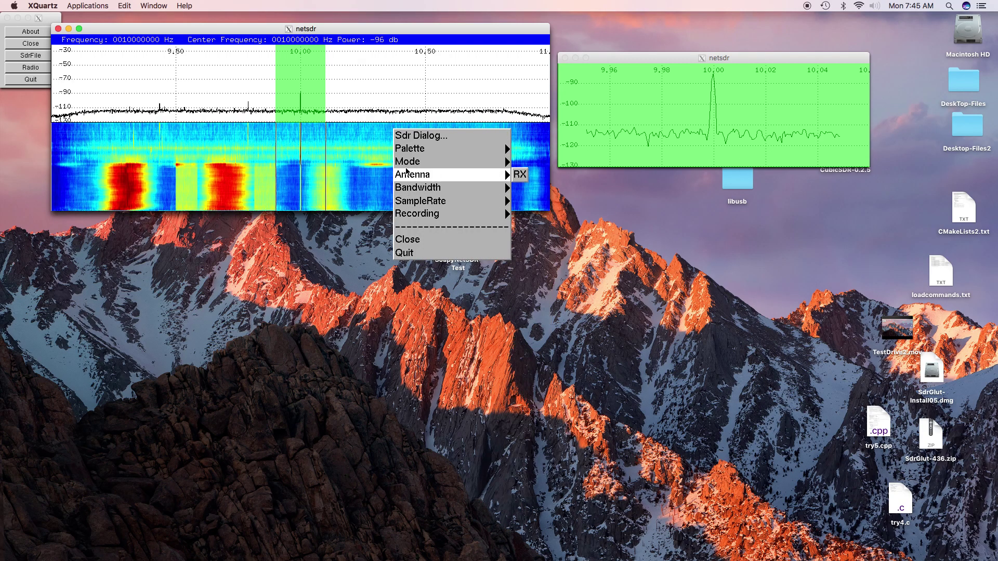
left_click(410, 136)
left_click_drag(158, 31, 742, 38)
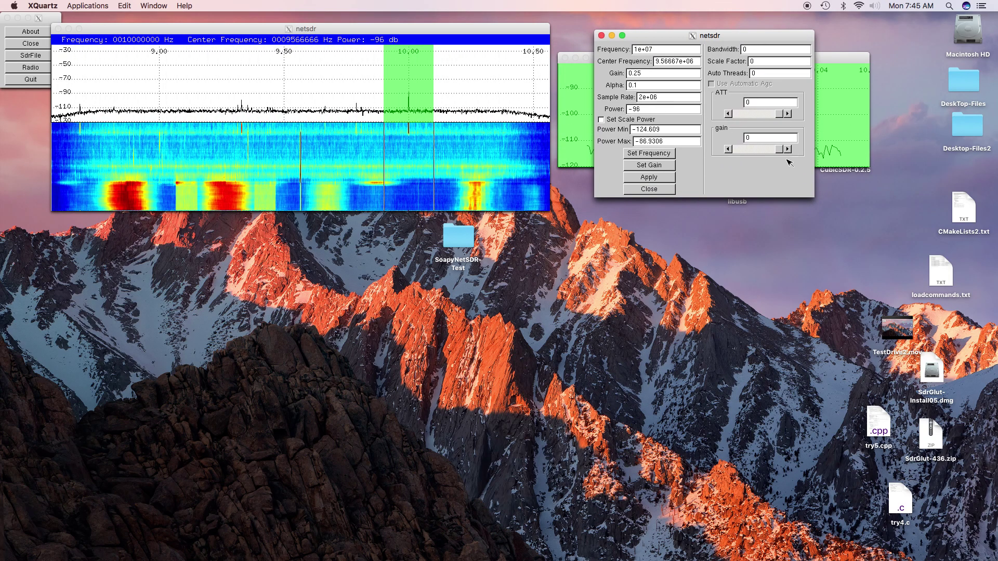
- Lower the netsdr gain to -3 and bring it back up to 0
left_click(732, 149)
left_click(732, 149)
left_click(733, 150)
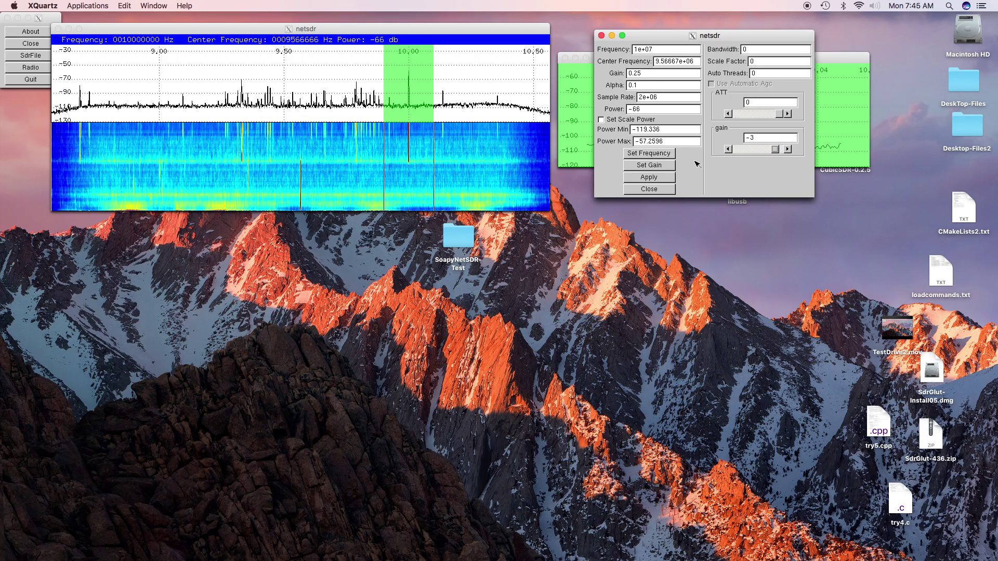
left_click(788, 149)
left_click(788, 149)
left_click(787, 150)
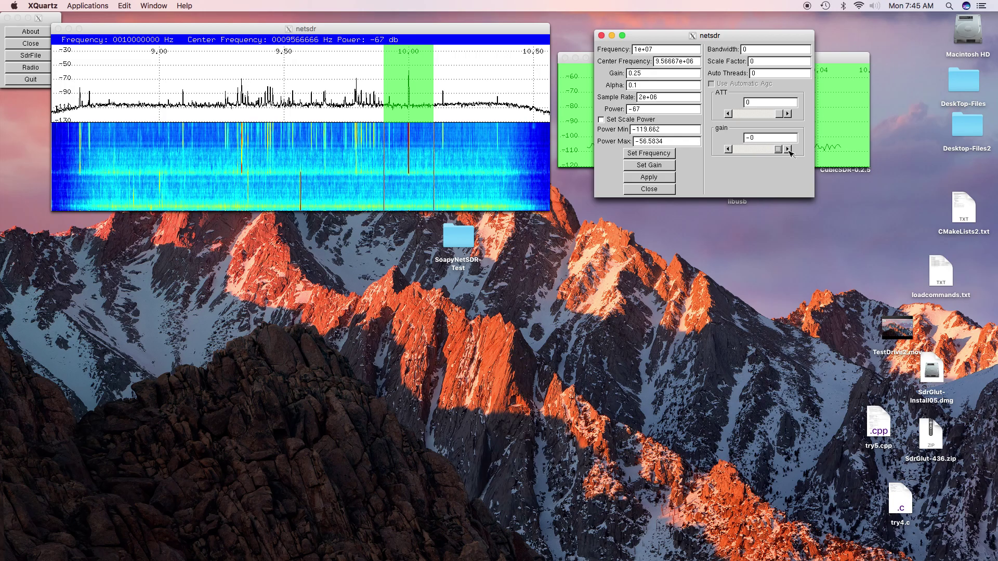
- Set the netsdr demodulation mode to AM and shift its settings dialog and spectrum window slightly
left_click(507, 166)
right_click(506, 167)
mouse_move(514, 206)
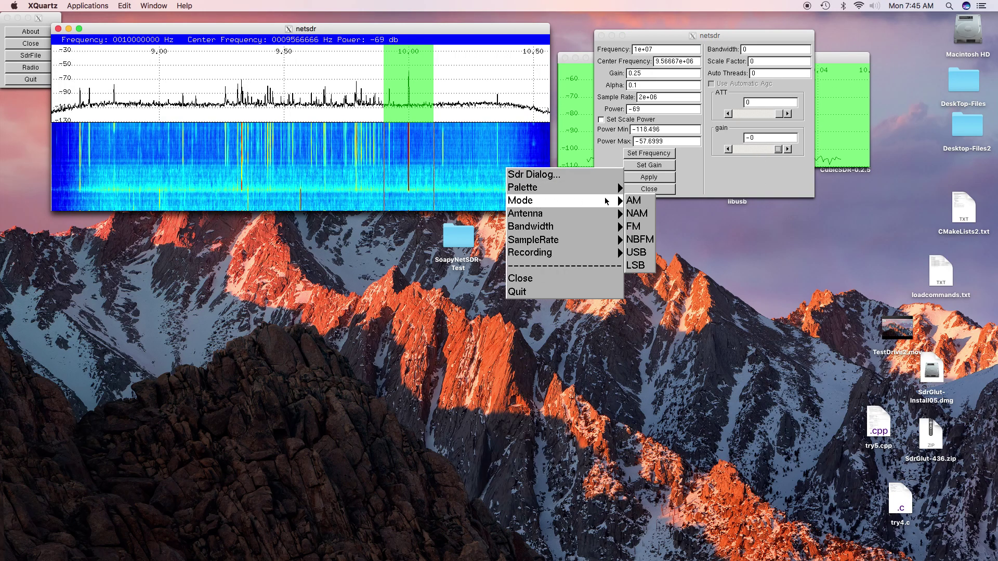
left_click(630, 201)
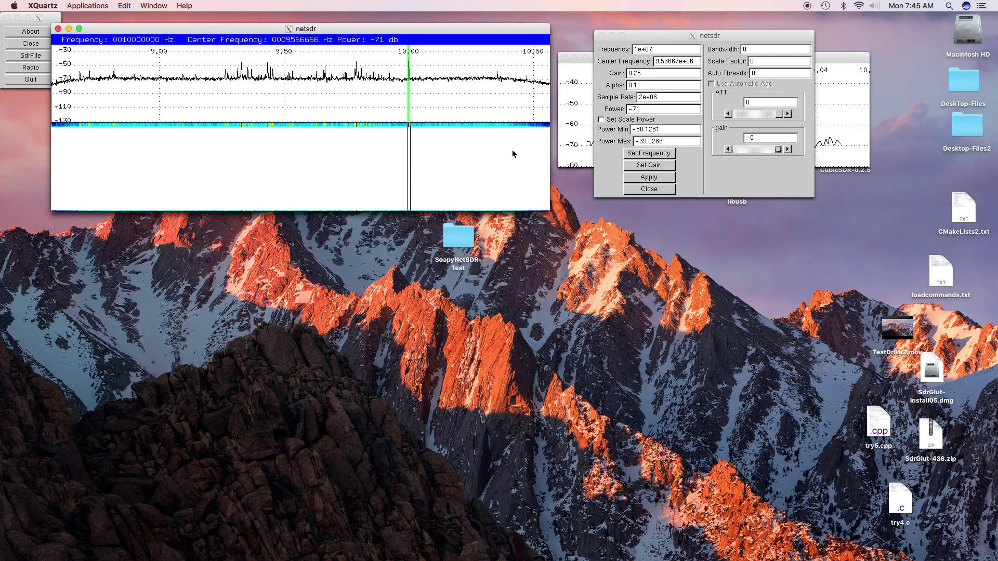
left_click_drag(679, 35, 692, 33)
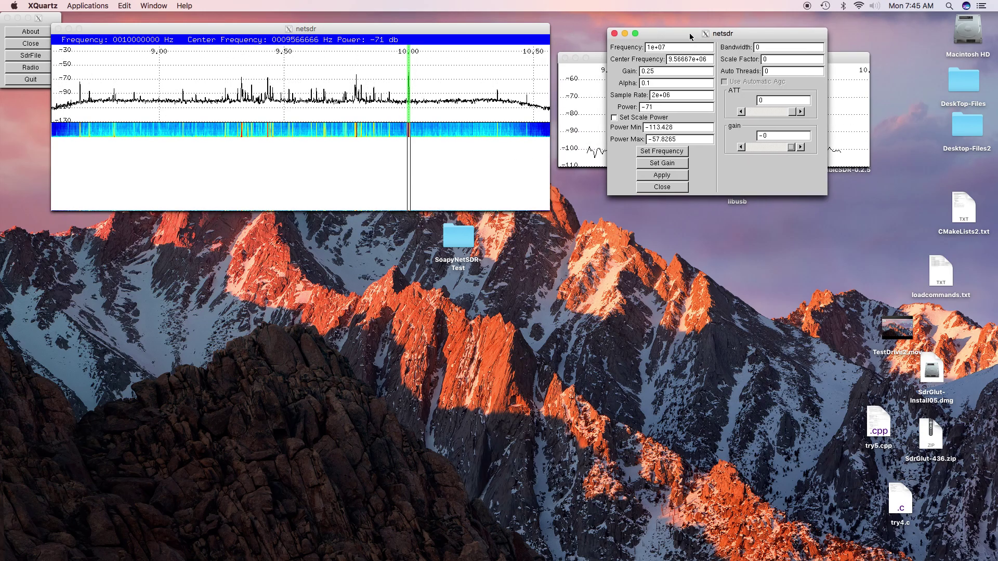
left_click_drag(541, 29, 559, 28)
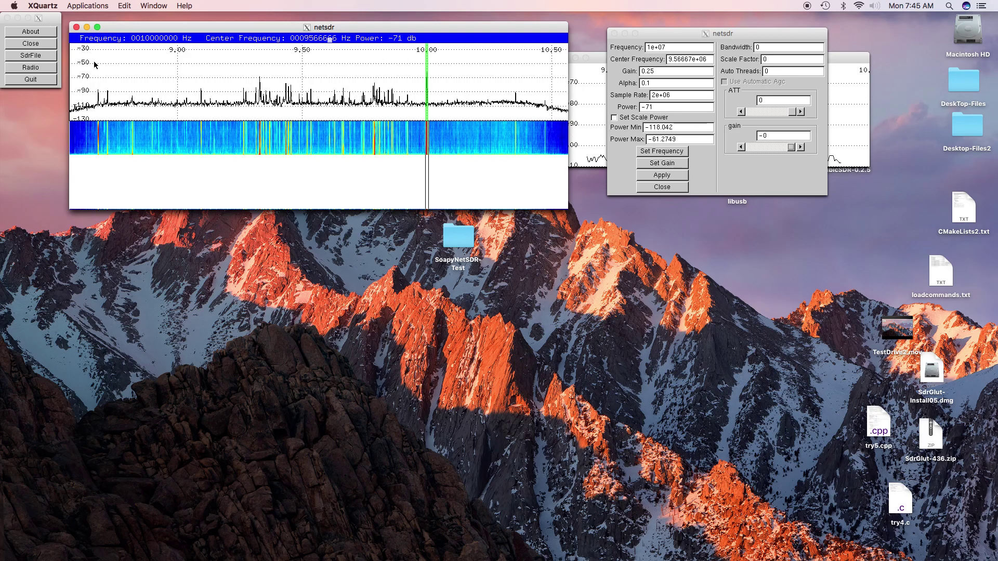
- Start a second radio on the hackrf device at frequency 1e+08 with sample rate 2000000
left_click(39, 67)
left_click(39, 68)
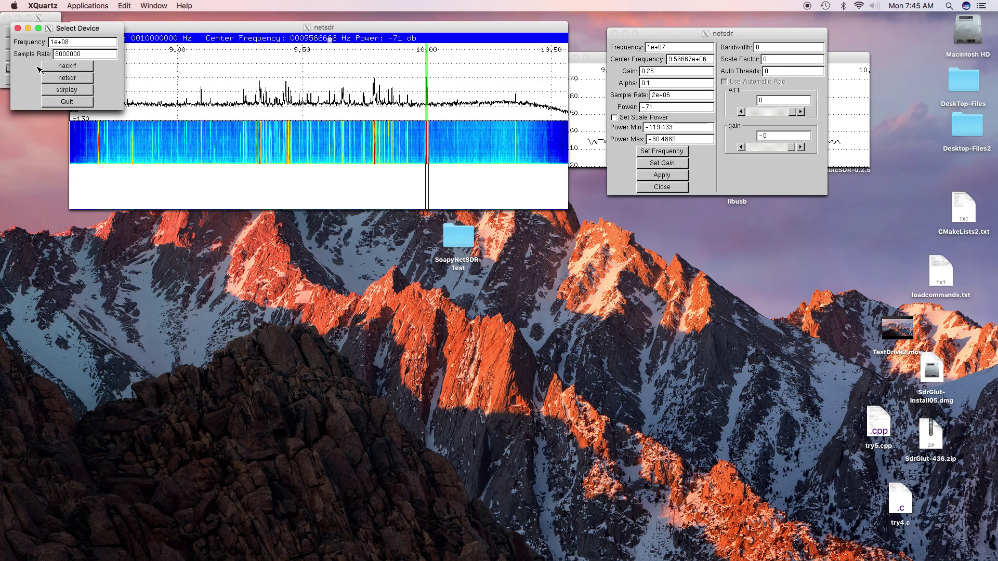
left_click(57, 55)
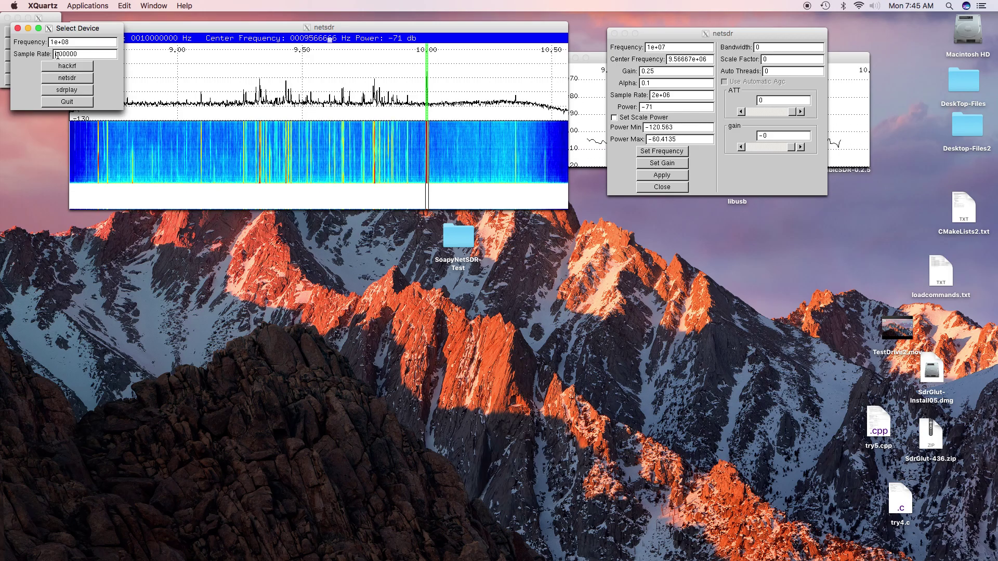
left_click(78, 66)
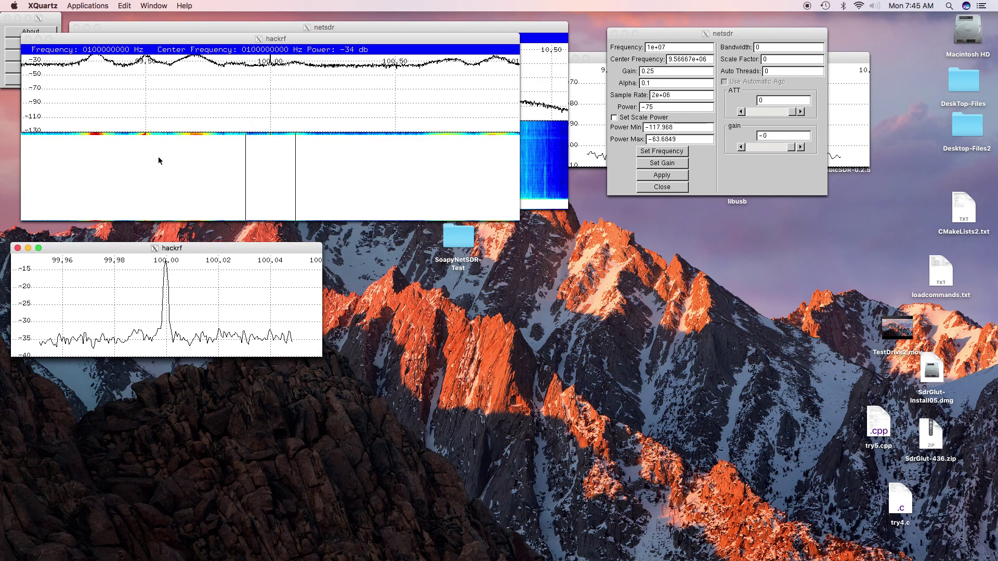
- Arrange the hackrf spectrum and detail windows below the netsdr ones and mute the netsdr audio
left_click_drag(183, 244, 724, 302)
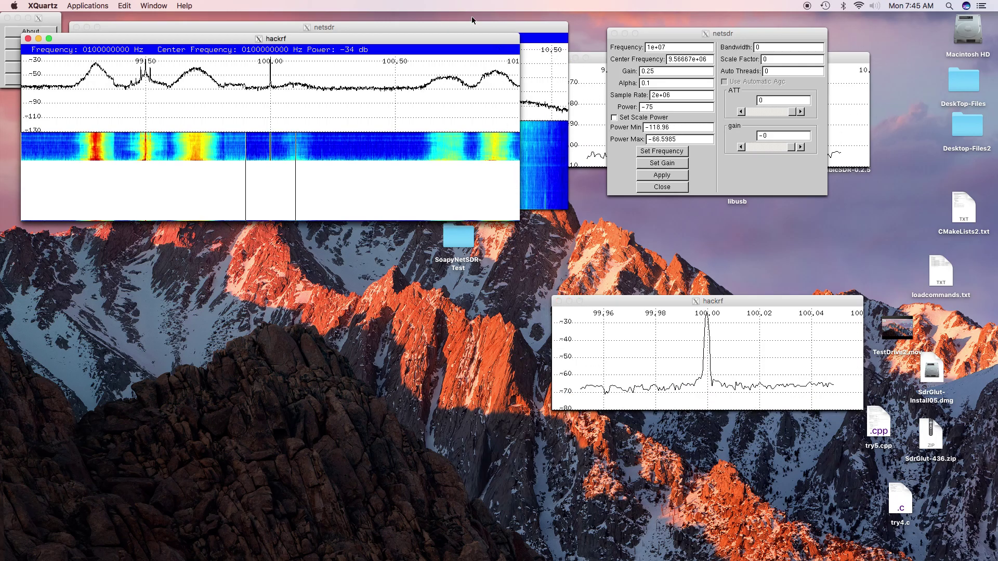
left_click_drag(473, 41, 495, 270)
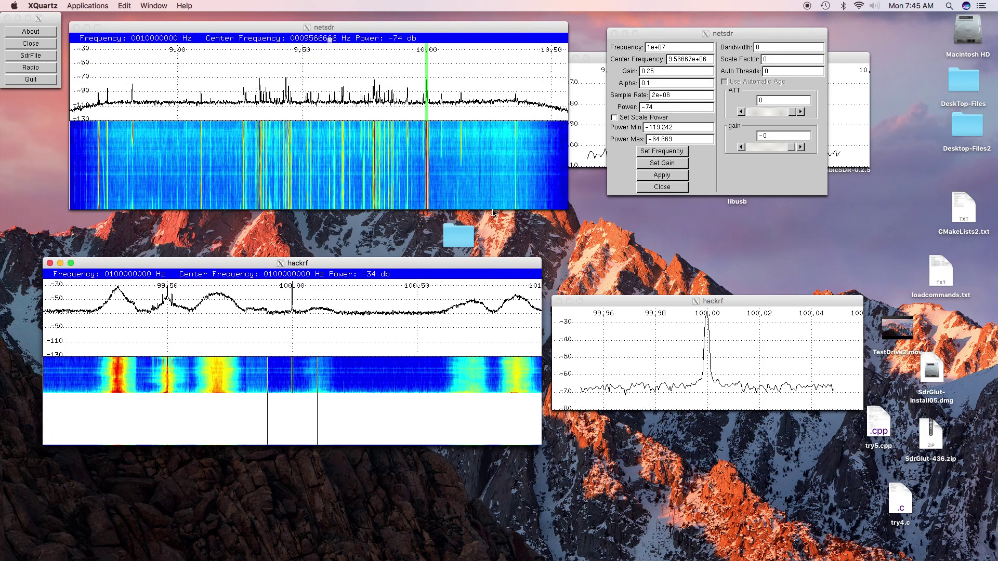
left_click(484, 32)
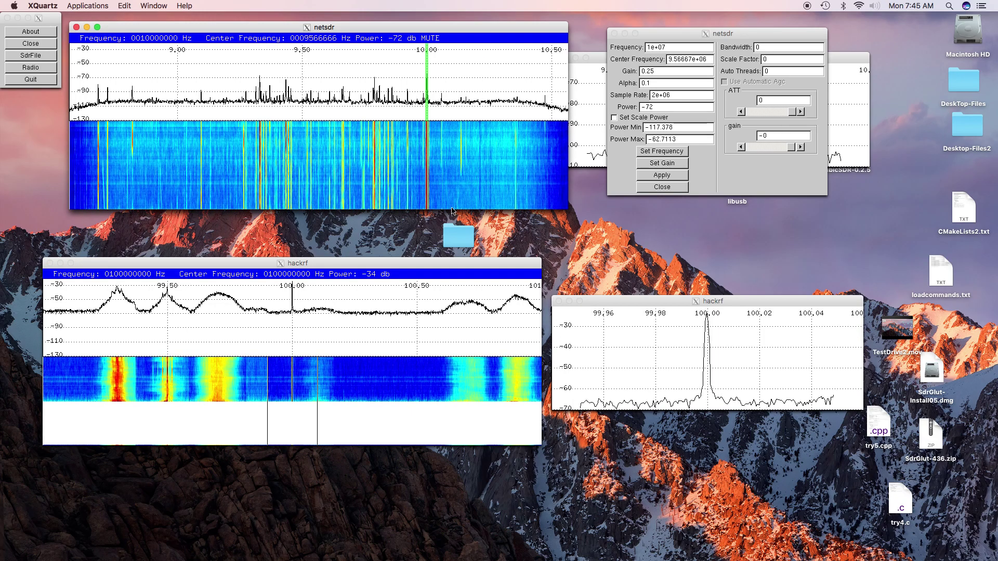
- Tune the hackrf receiver to a frequency and center frequency of 10000000 Hz and move its spectrum closer to netsdr's
left_click(276, 279)
left_click(276, 278)
left_click(276, 278)
left_click(275, 278)
left_click(276, 278)
left_click(276, 277)
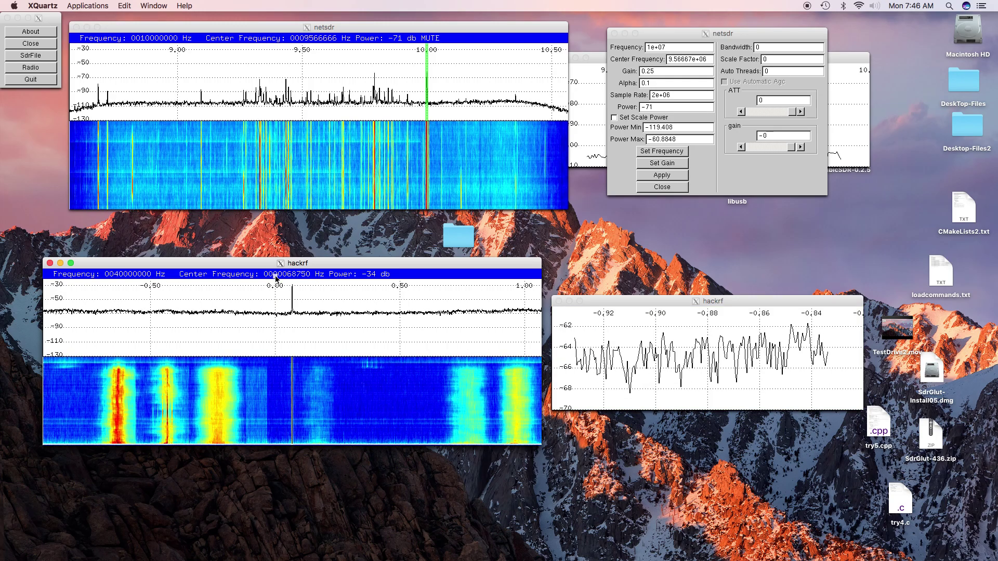
left_click(277, 275)
left_click(277, 275)
left_click(277, 277)
left_click(277, 276)
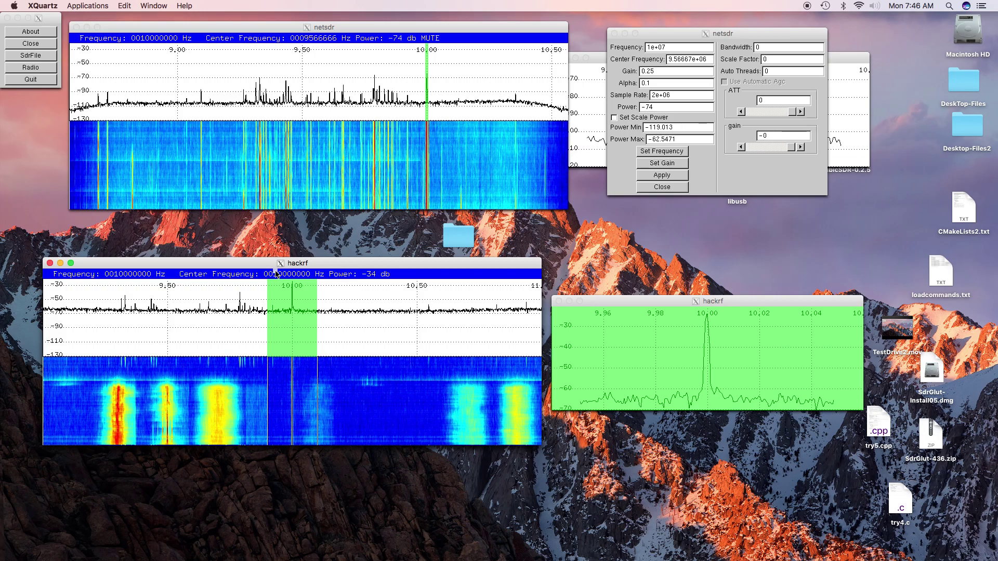
left_click_drag(426, 263, 430, 242)
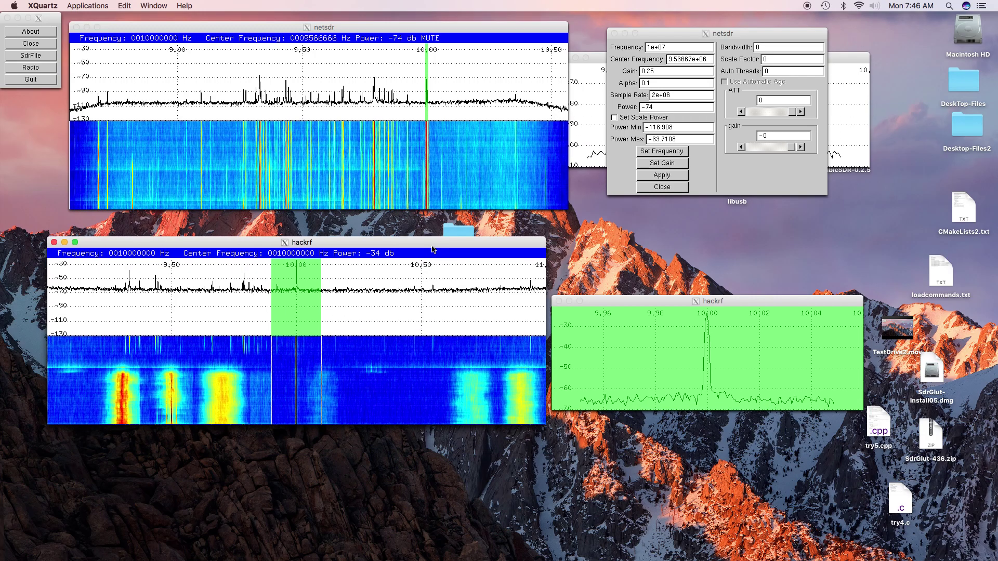
- Set the hackrf demodulation mode to AM
right_click(443, 350)
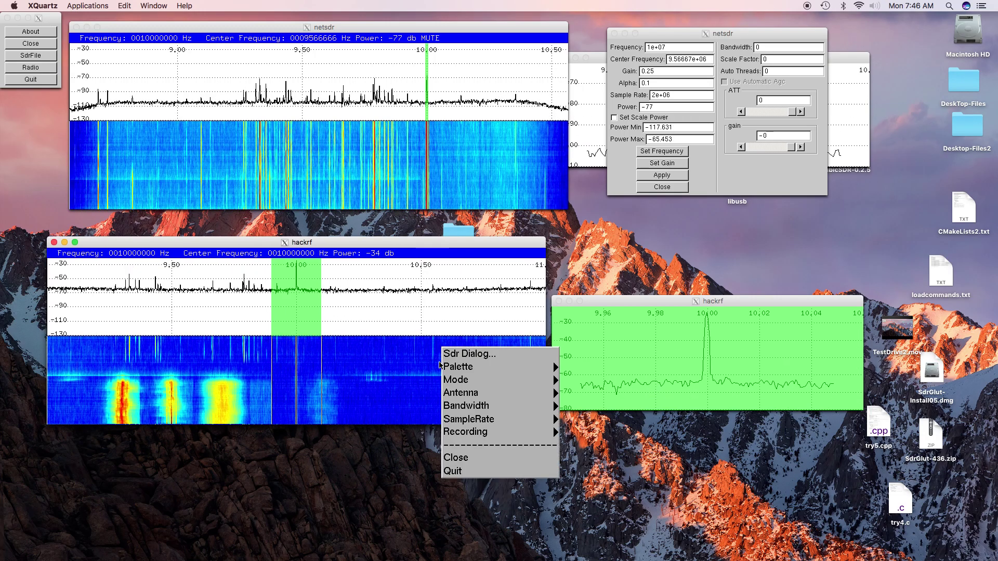
mouse_move(483, 383)
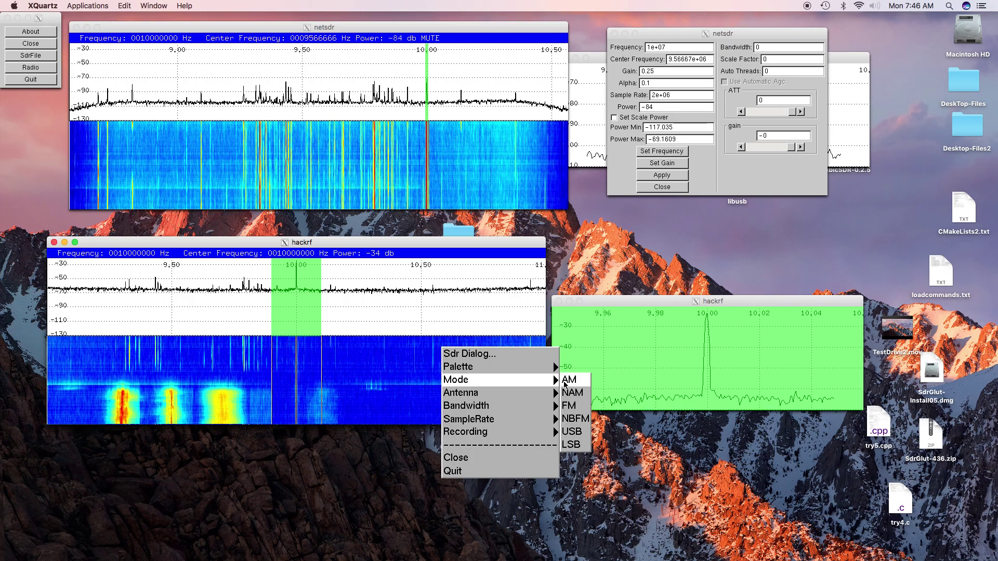
left_click(568, 391)
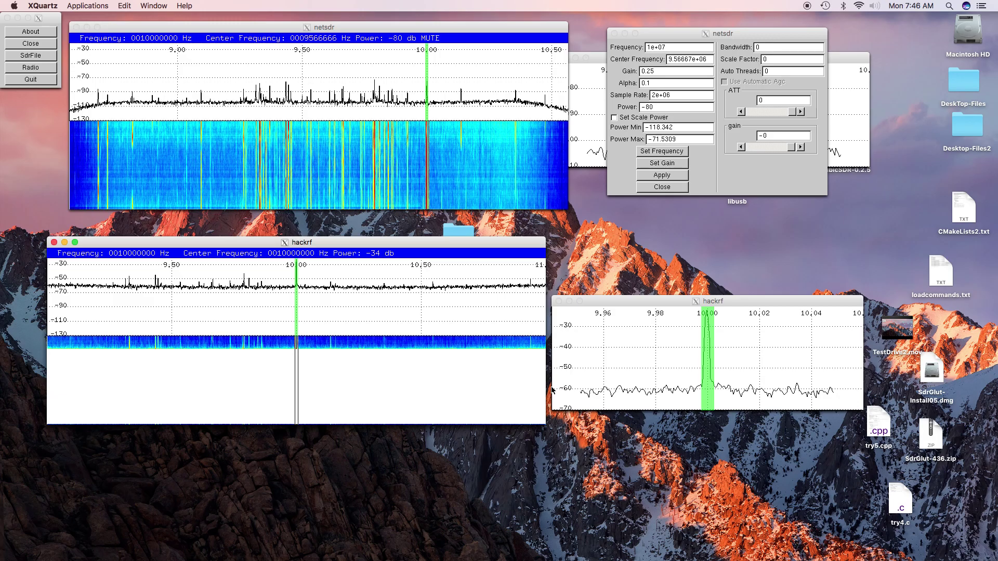
- Open the hackrf SDR settings dialog beneath the netsdr settings and mute the hackrf audio
right_click(460, 373)
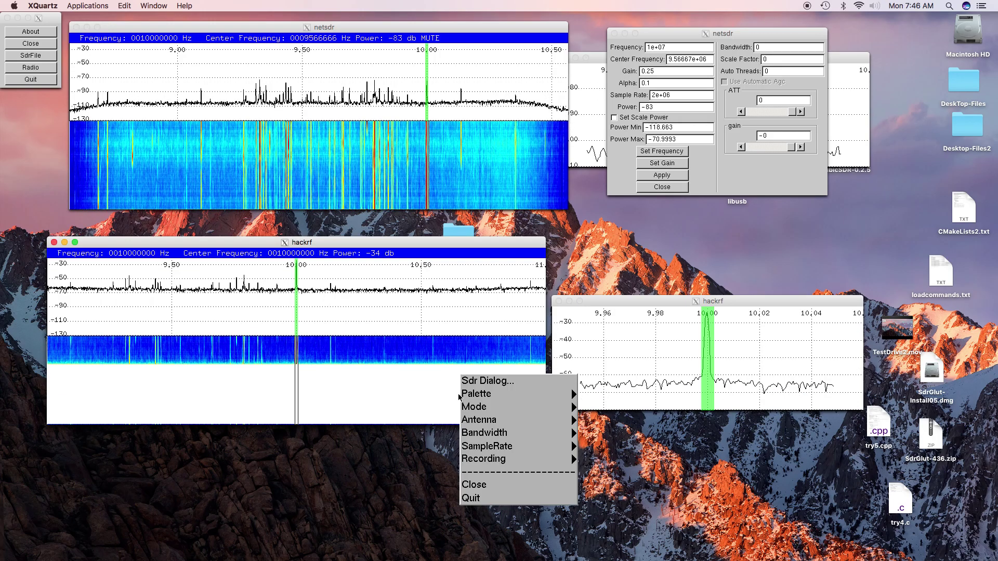
mouse_move(483, 432)
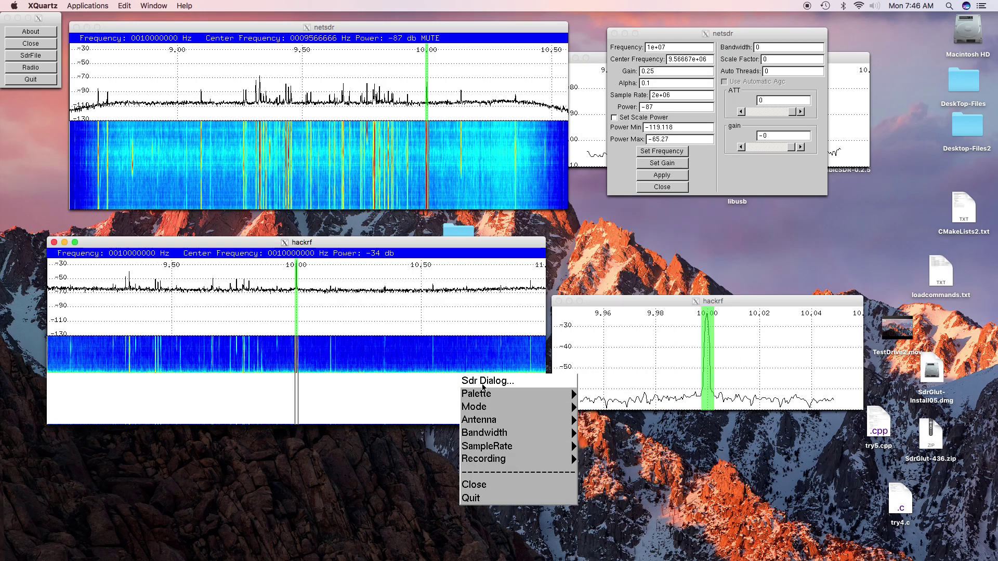
left_click(484, 380)
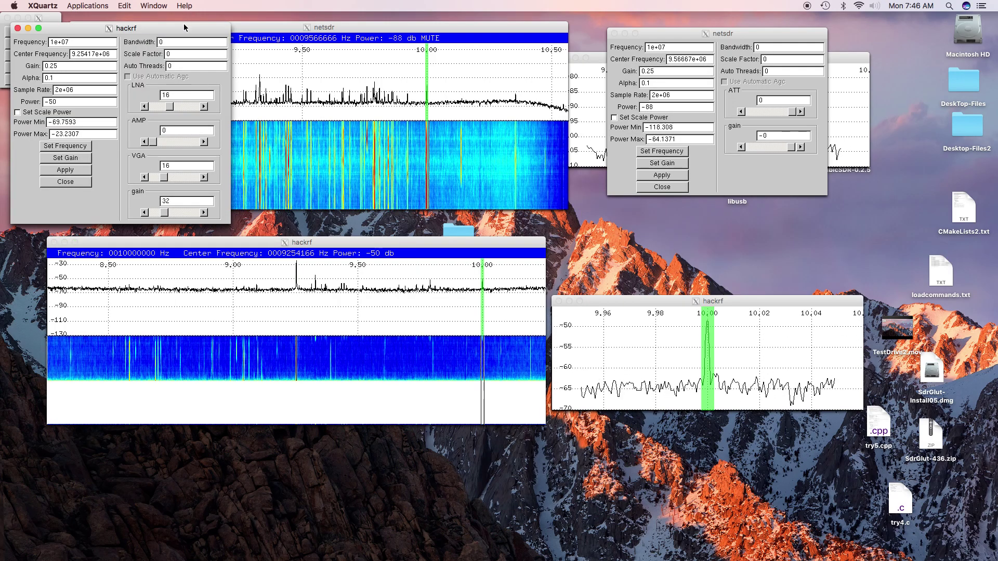
left_click_drag(174, 32, 780, 251)
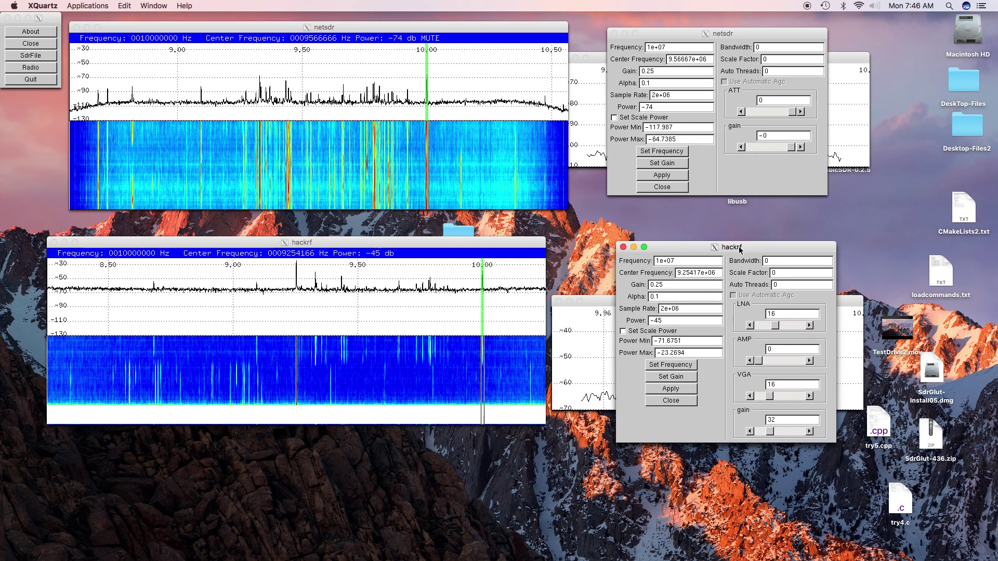
left_click(516, 248)
key("m")
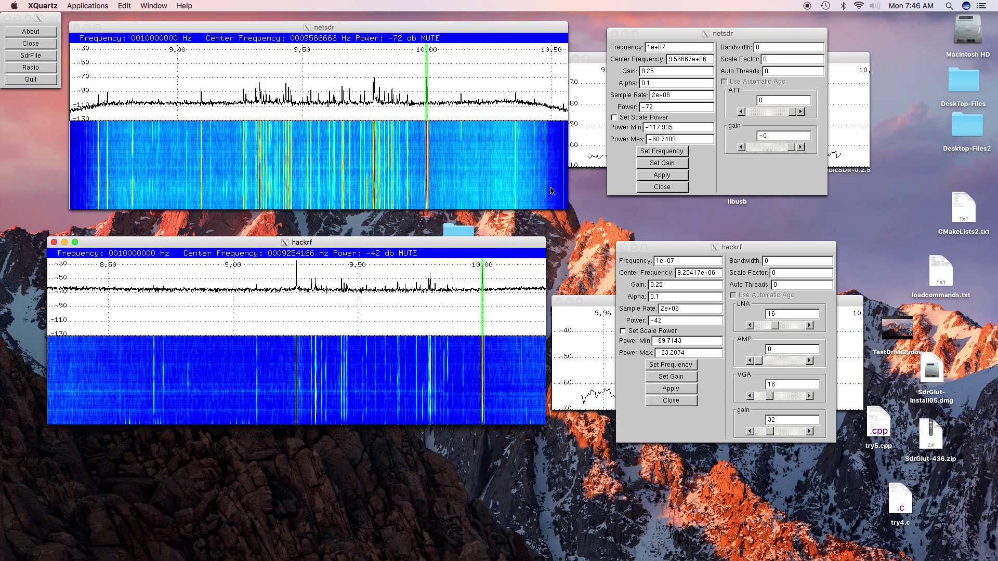
- Apply a scale factor of 15 to netsdr and -25 to hackrf
left_click(787, 63)
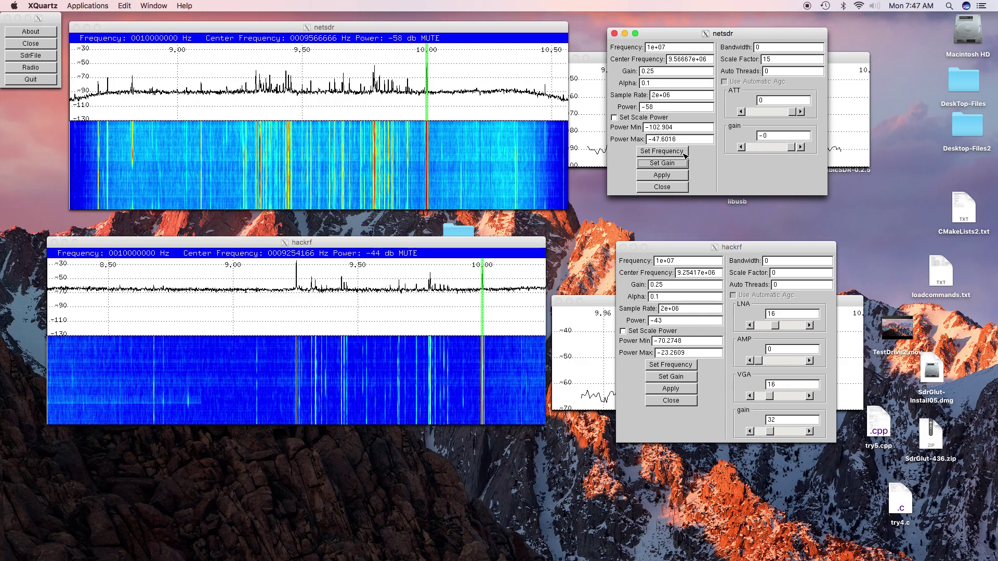
left_click(760, 248)
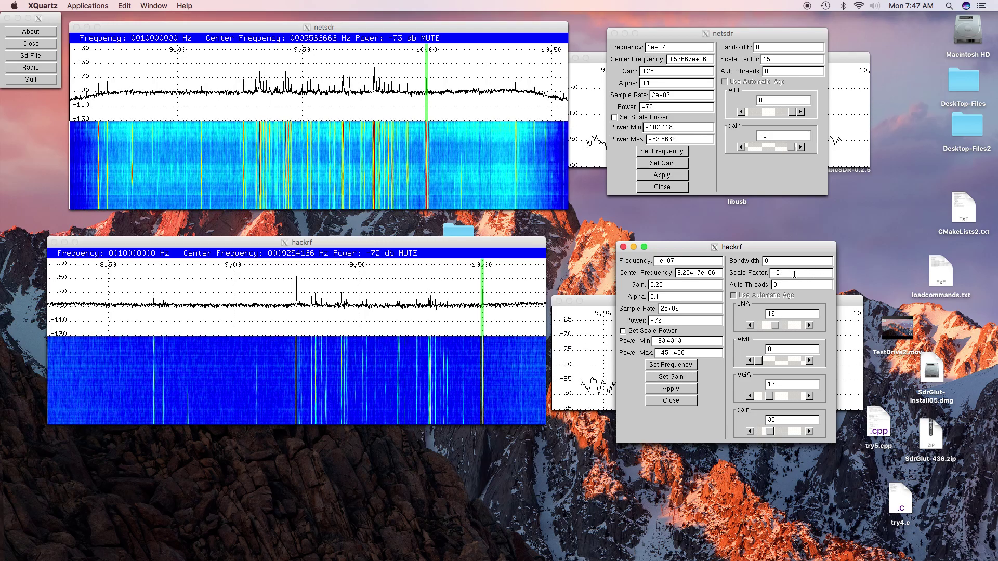
left_click(677, 390)
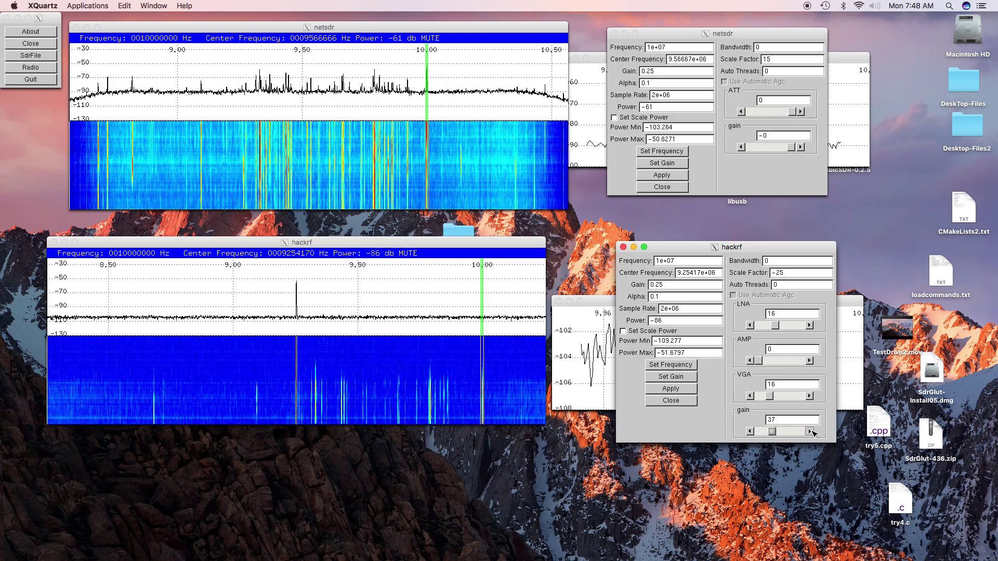
- Raise the hackrf gain to 65 and set the center frequency of both receivers to 10000000 Hz
left_click(811, 432)
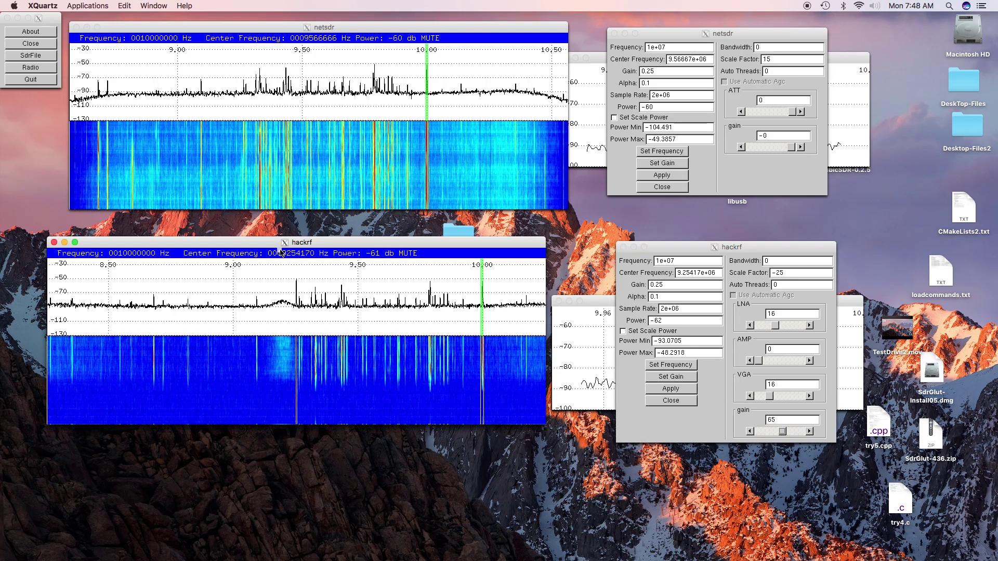
left_click(282, 253)
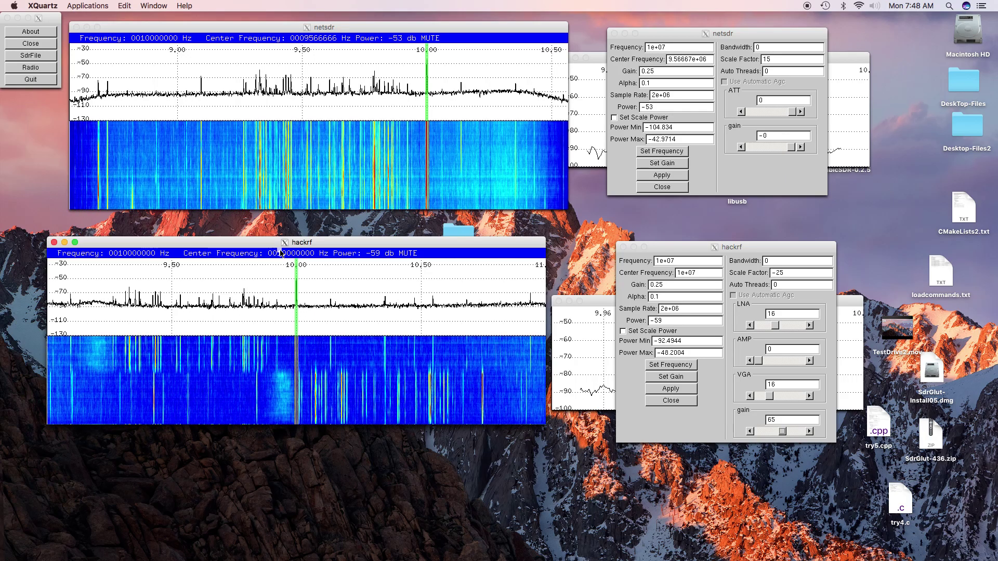
left_click(303, 39)
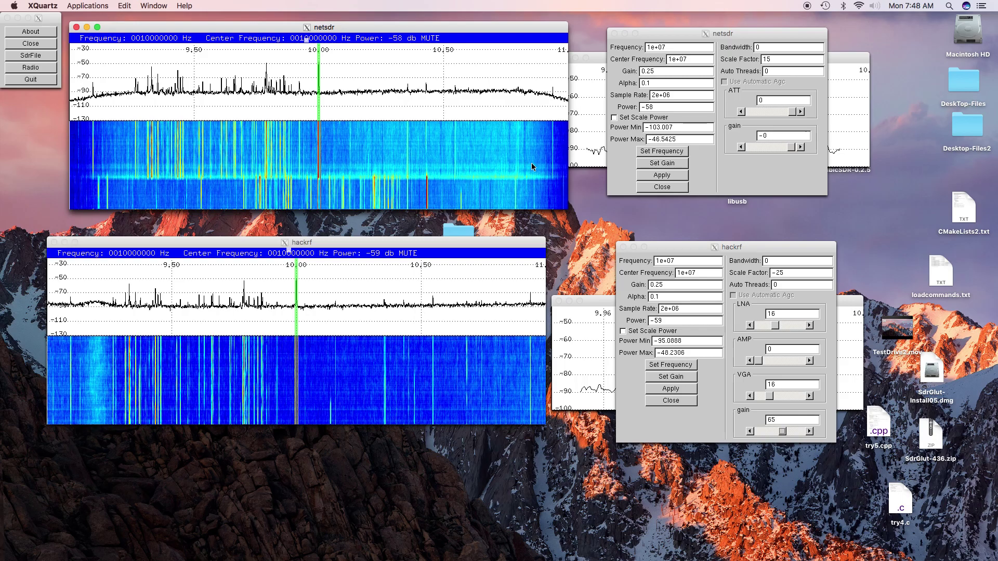
- Enable Set Scale Power for the hackrf receiver and set its minimum power to -94
left_click(625, 332)
left_click(624, 332)
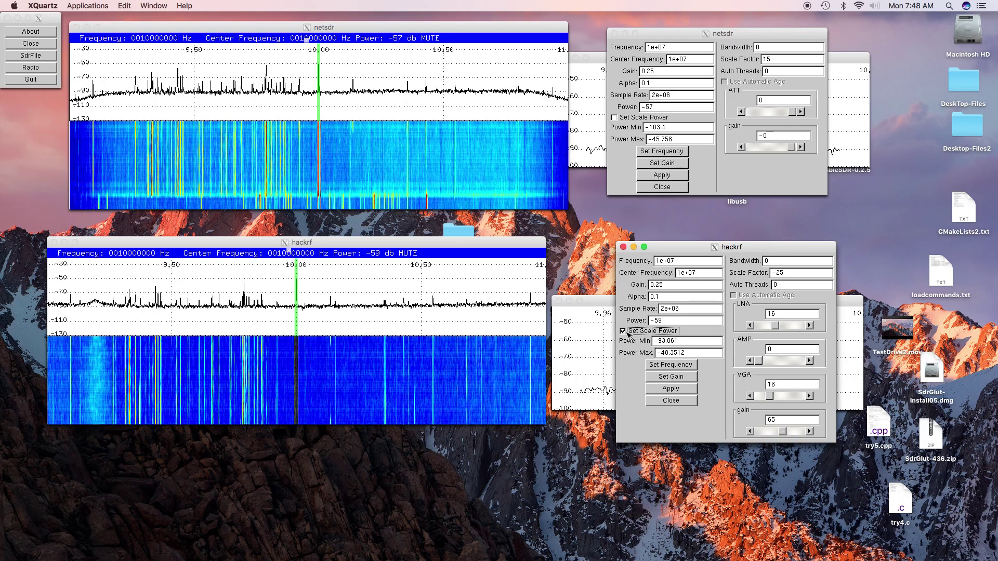
left_click(683, 343)
key("BackSpace")
key("BackSpace")
key("BackSpace")
key("BackSpace")
key("BackSpace")
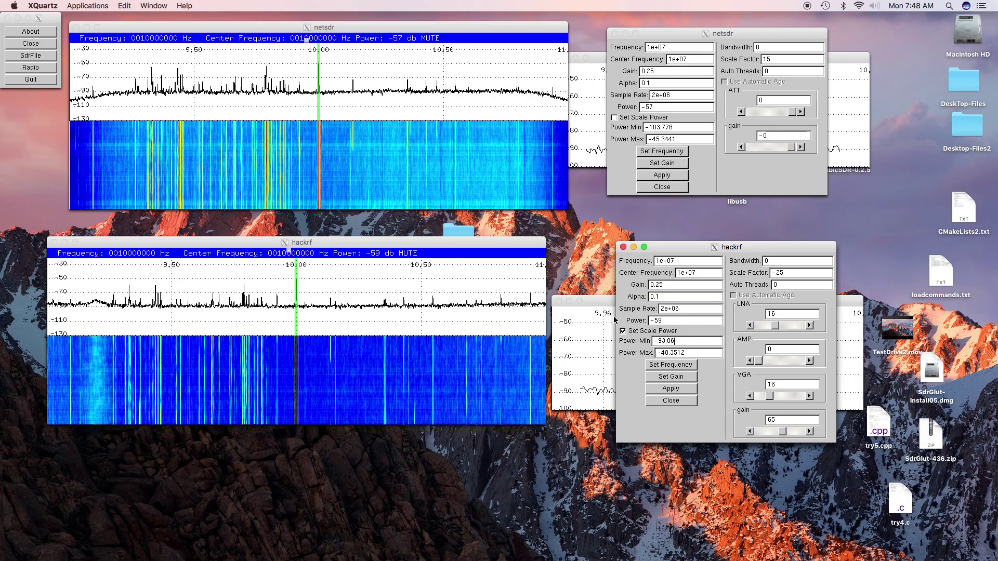
type("4")
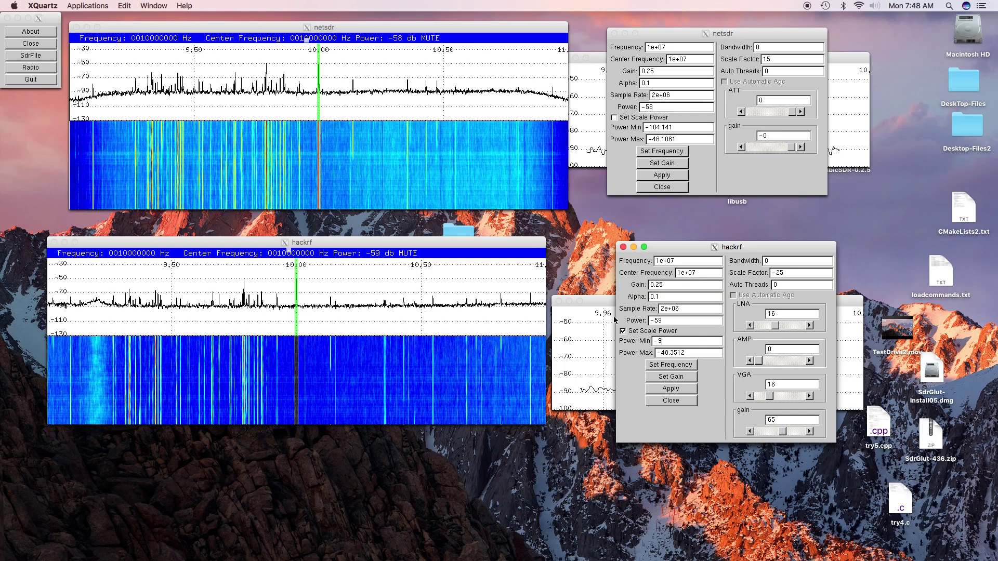
- Set the hackrf maximum power to -50 and apply the new scale range
left_click(687, 352)
key("BackSpace")
key("BackSpace")
key("BackSpace")
key("BackSpace")
key("BackSpace")
key("BackSpace")
key("BackSpace")
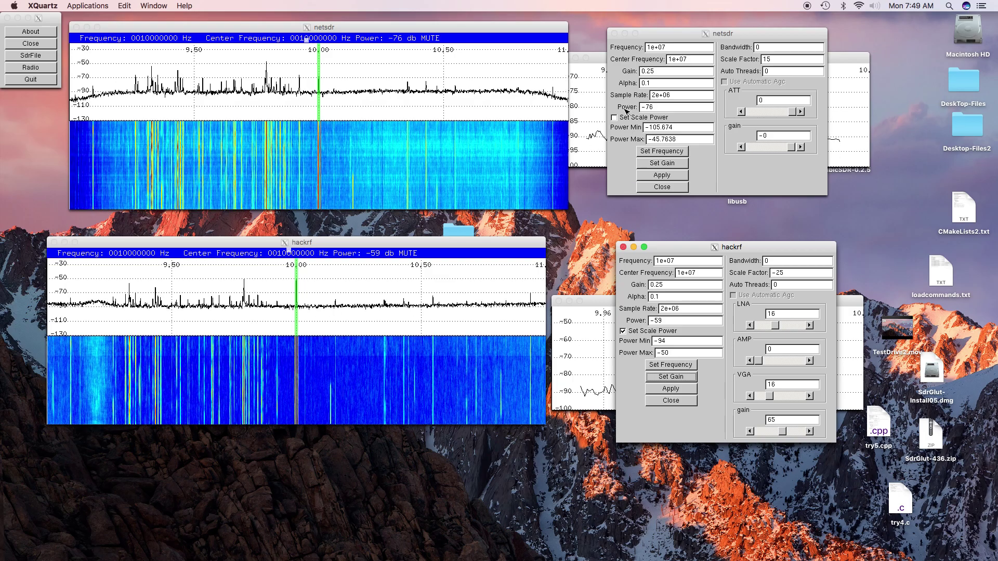
- Enable Set Scale Power for netsdr and apply a power range of -94 to -50
left_click(522, 35)
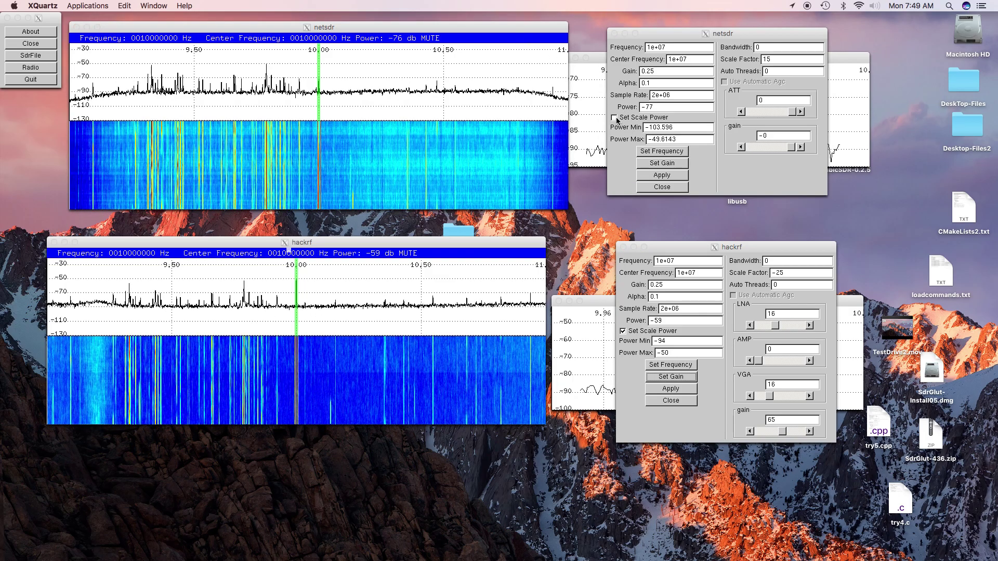
left_click(615, 118)
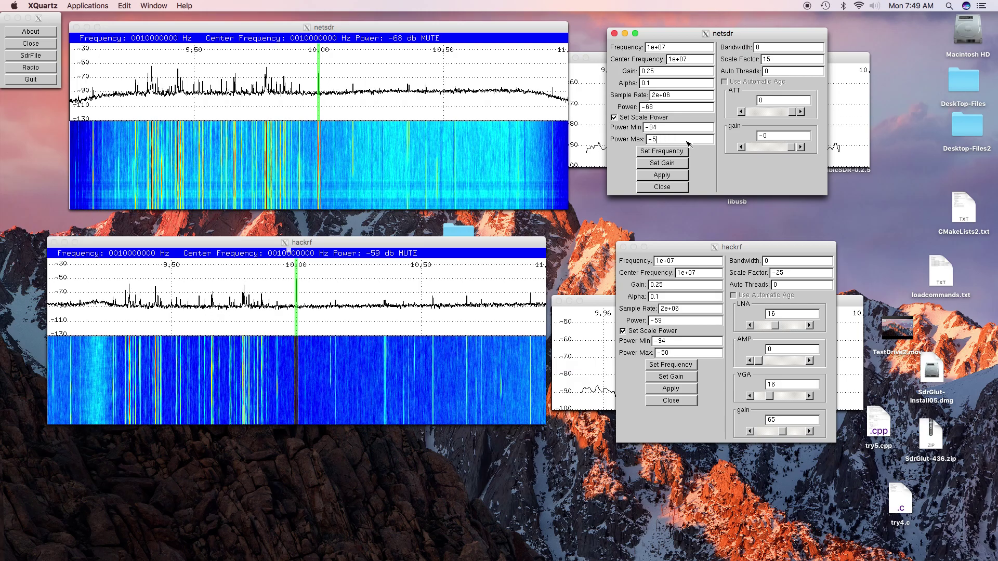
left_click(670, 164)
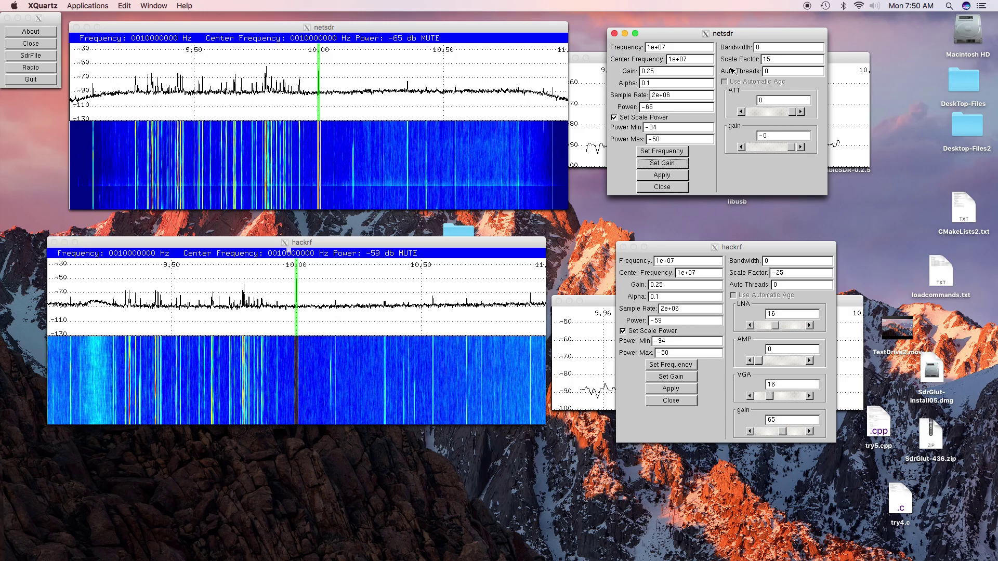
- Bring the netsdr zoomed spectrum in front of its settings dialog and unmute the netsdr audio
left_click(832, 57)
left_click_drag(627, 61, 634, 62)
left_click(516, 27)
key("m")
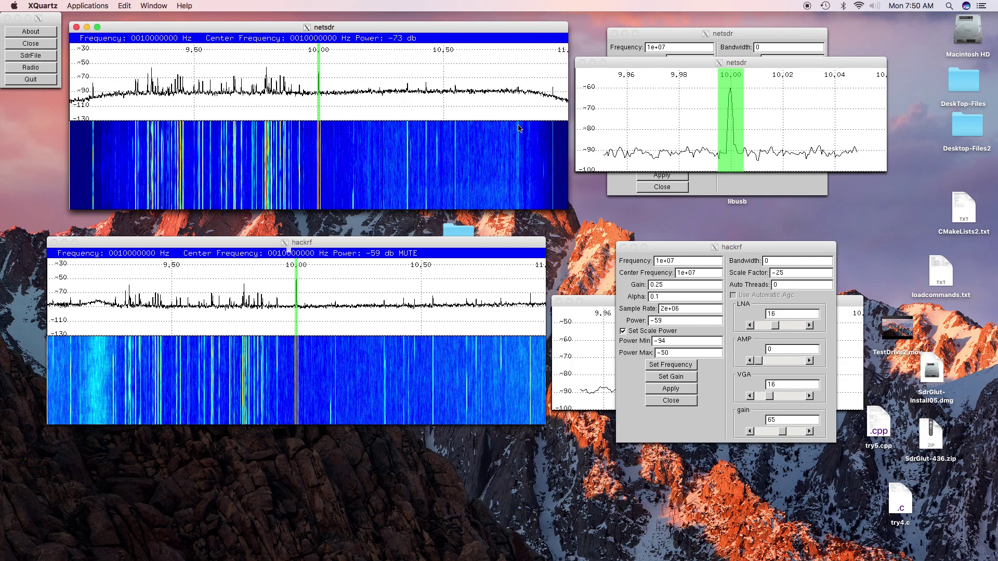
- Tune netsdr down through its zoomed spectrum to the signal peak at 9859400 Hz
left_click(644, 146)
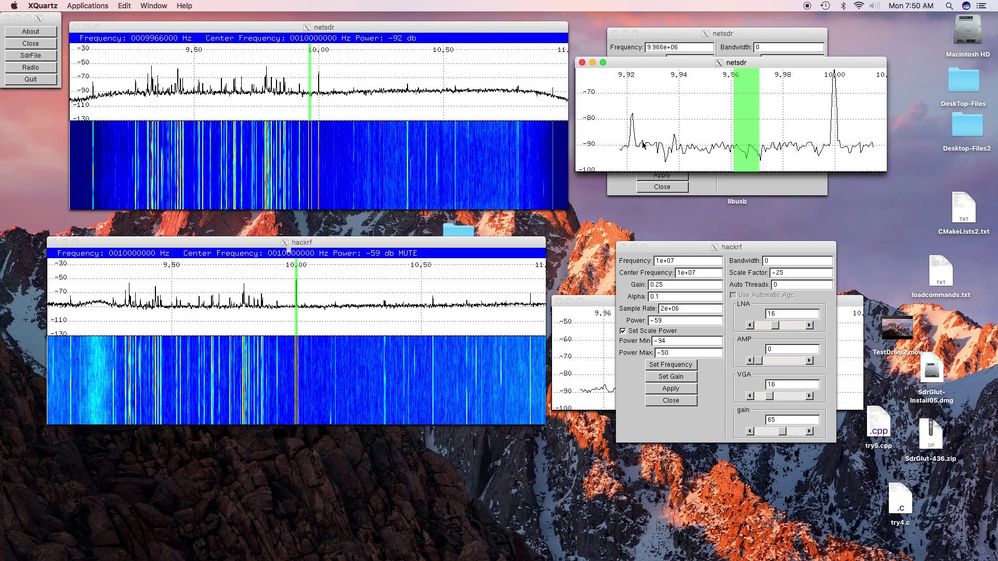
left_click(644, 146)
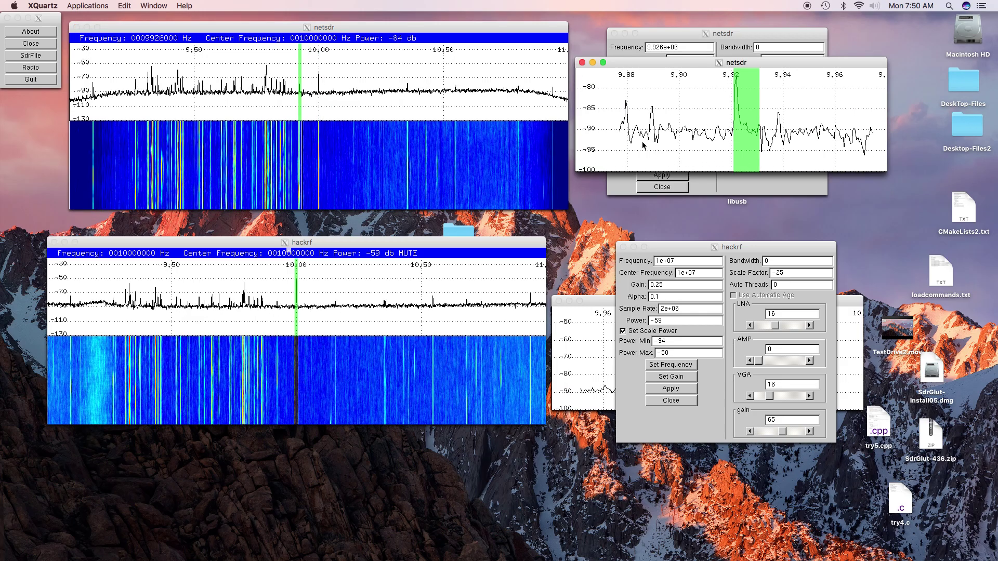
left_click(698, 123)
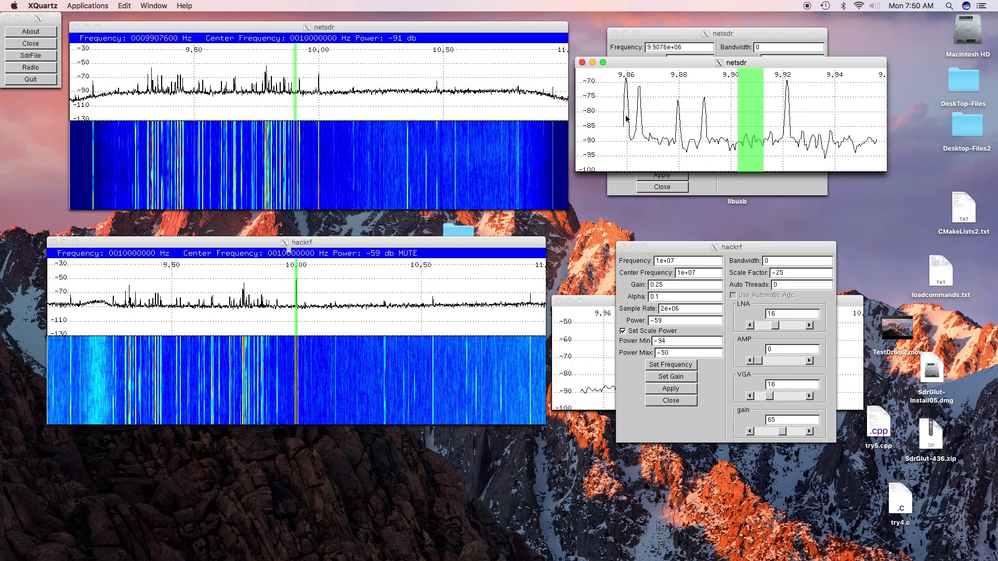
left_click(664, 127)
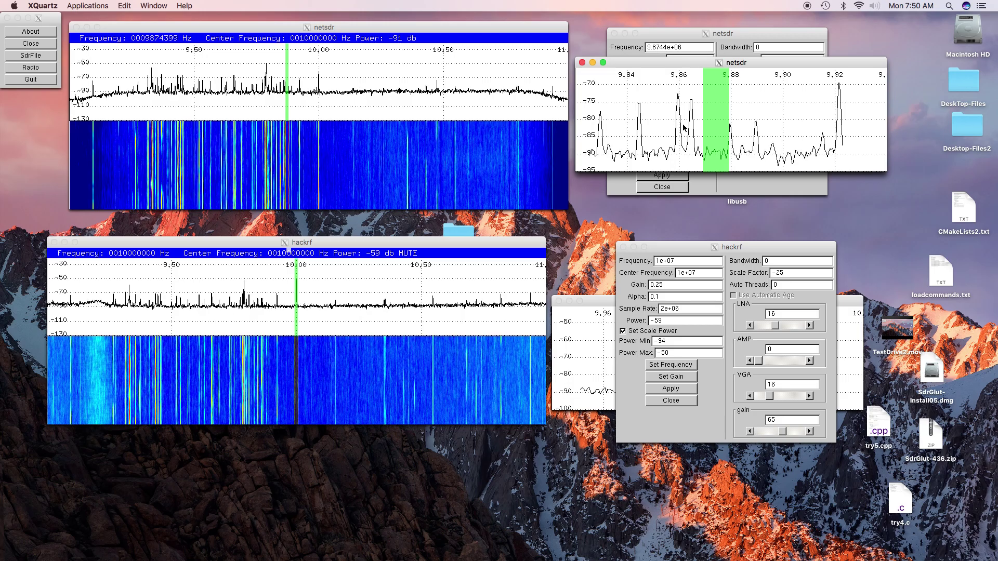
left_click(841, 123)
left_click(674, 111)
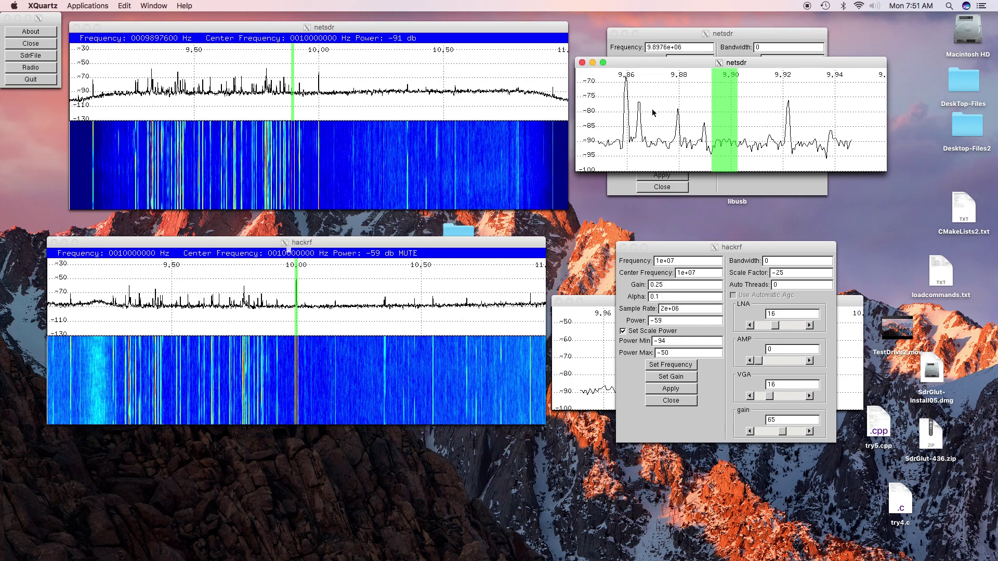
left_click(627, 101)
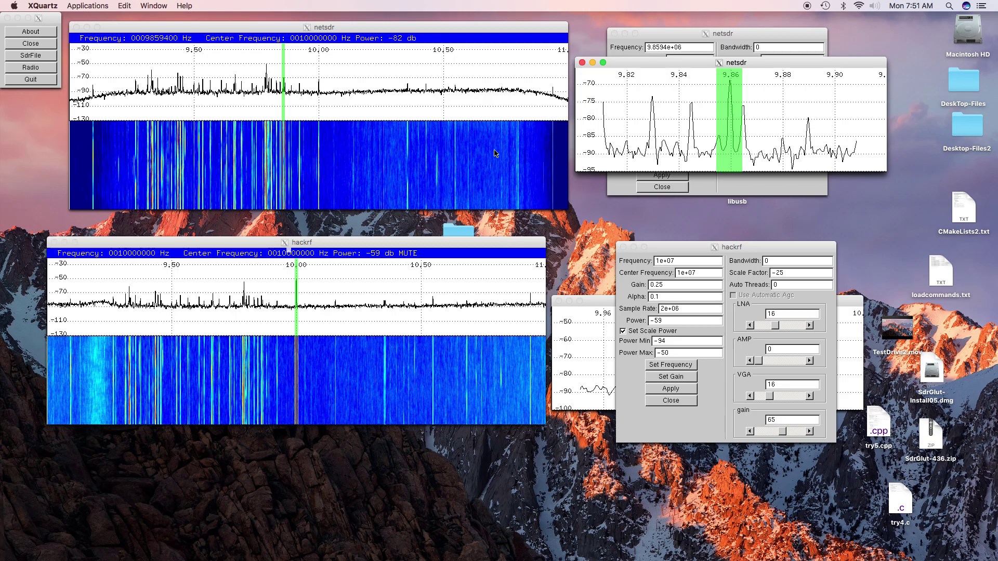
- Switch the audio from netsdr to hackrf and bring the hackrf zoomed spectrum in front of its settings dialog
left_click(484, 27)
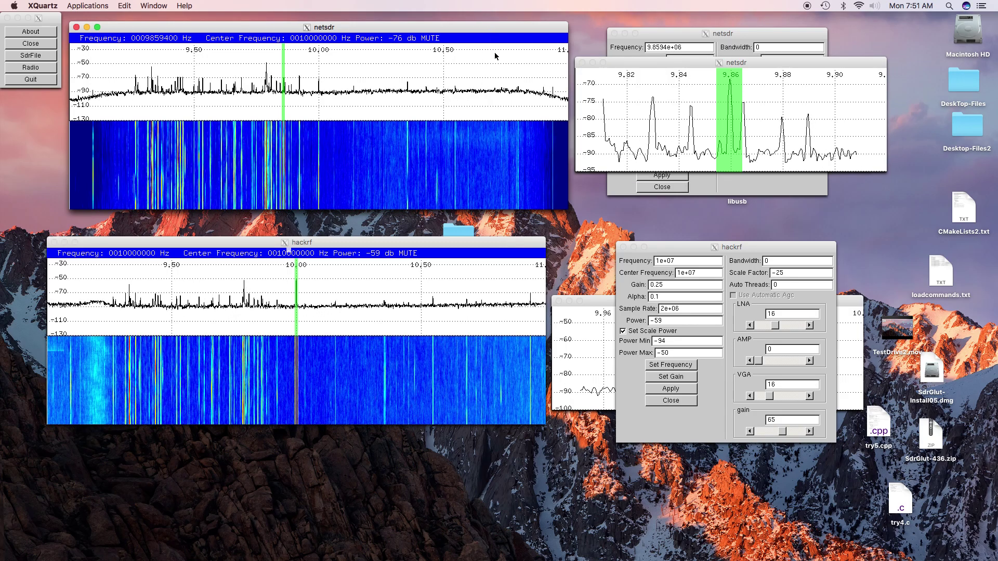
left_click(483, 247)
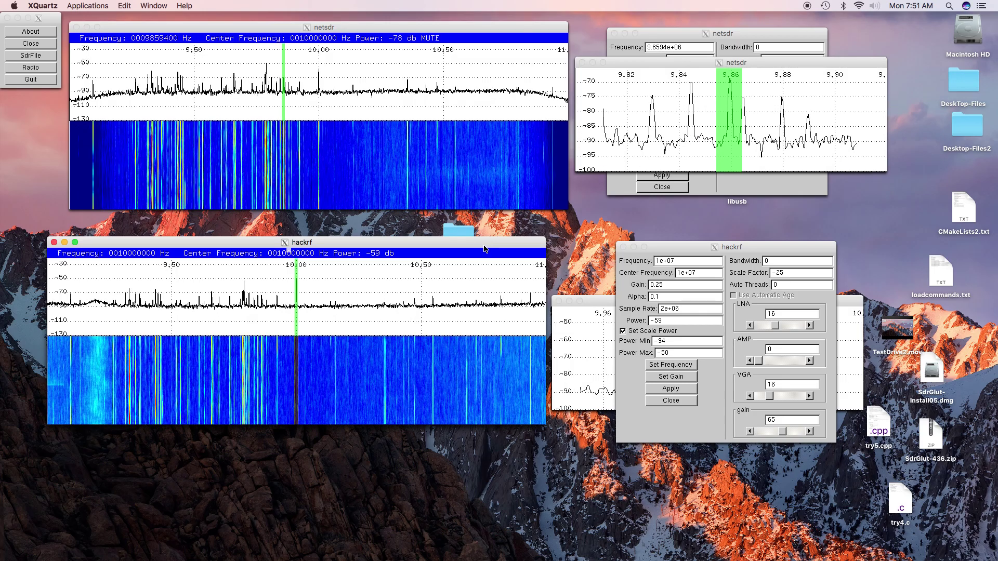
left_click(588, 305)
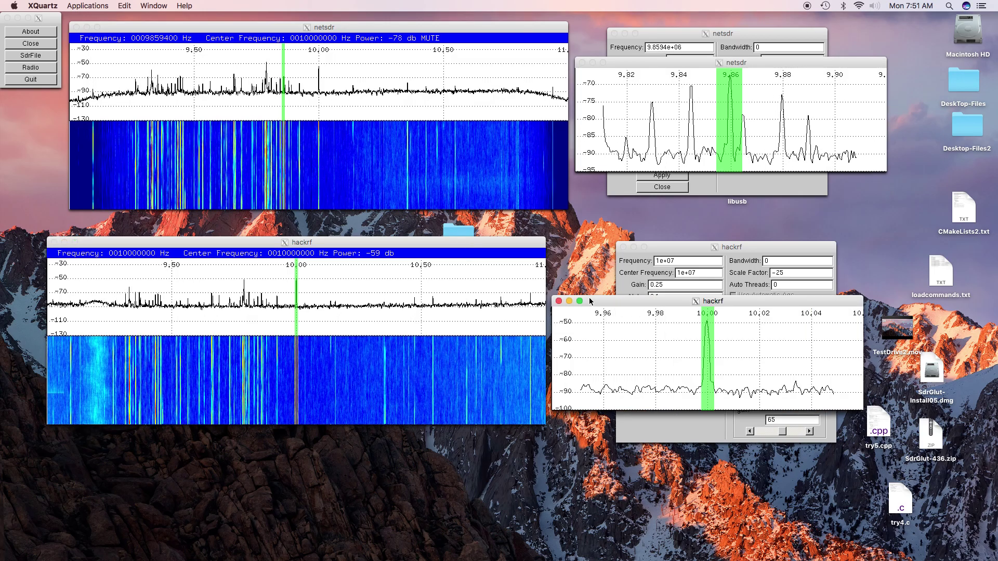
- Tune hackrf down through its zoomed spectrum to the signal peak at 9860000 Hz
left_click(635, 353)
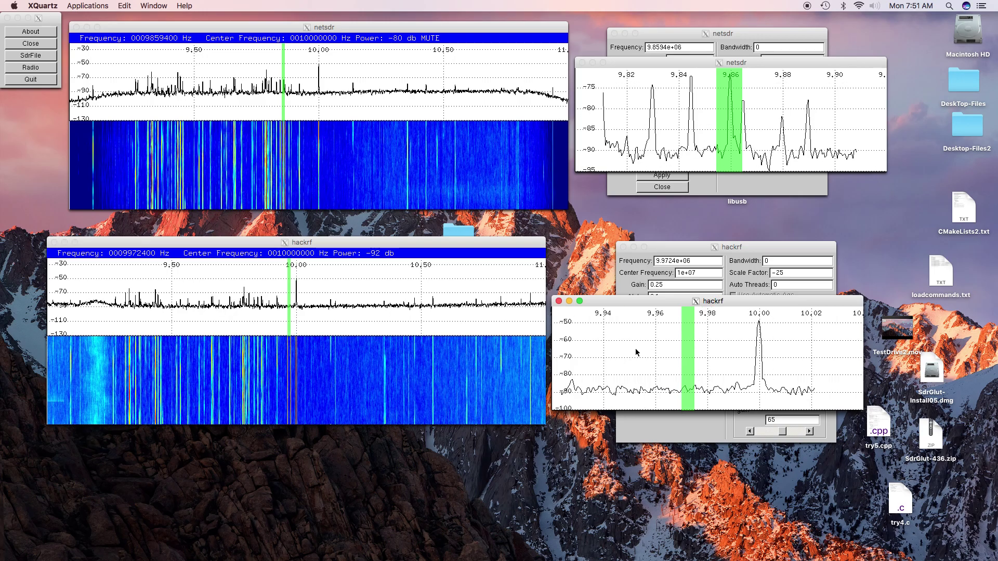
left_click(635, 352)
left_click(635, 353)
left_click(635, 352)
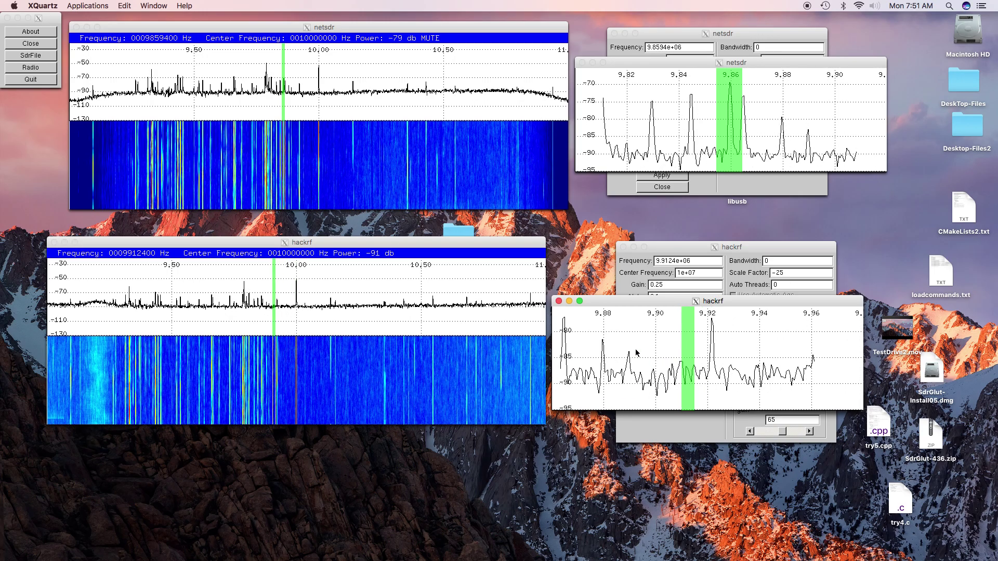
left_click(626, 353)
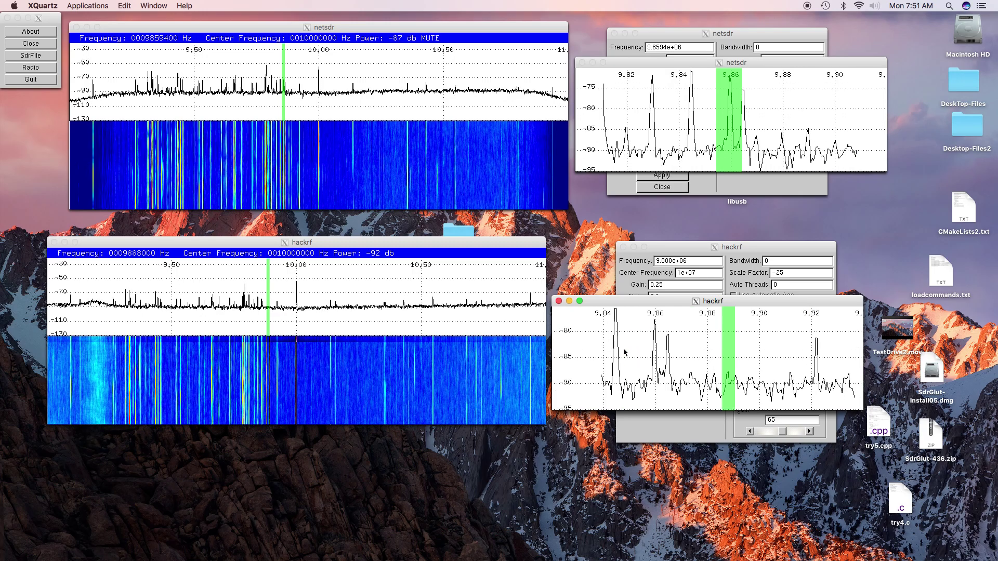
left_click(657, 344)
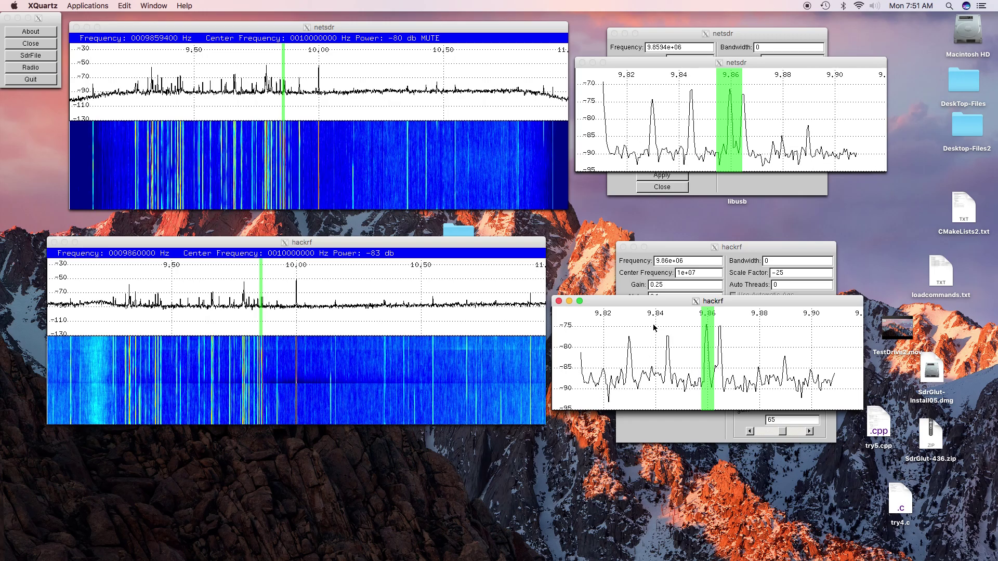
- Switch the audio from hackrf back to netsdr and move the netsdr zoomed spectrum down to uncover its upper settings
left_click(489, 243)
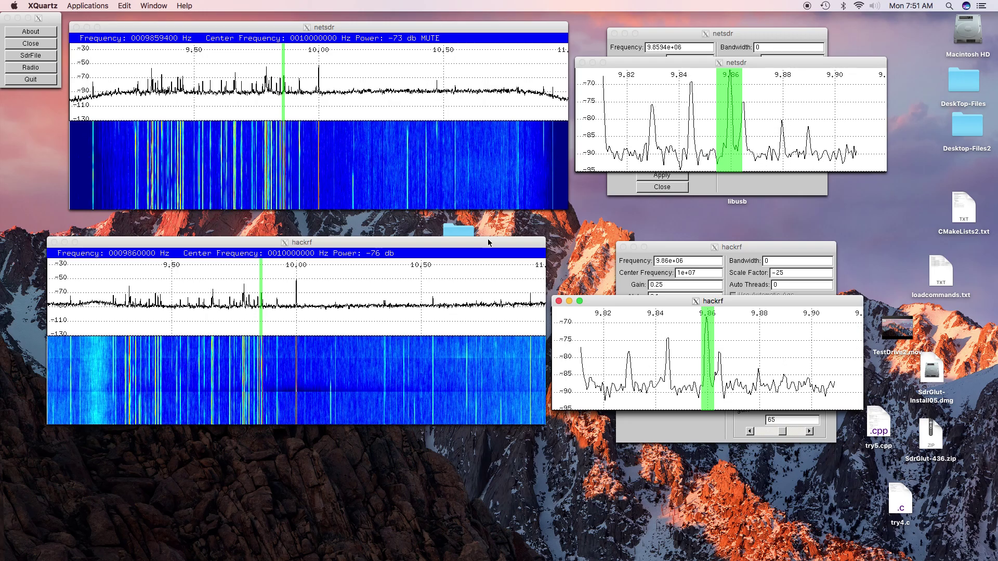
key("m")
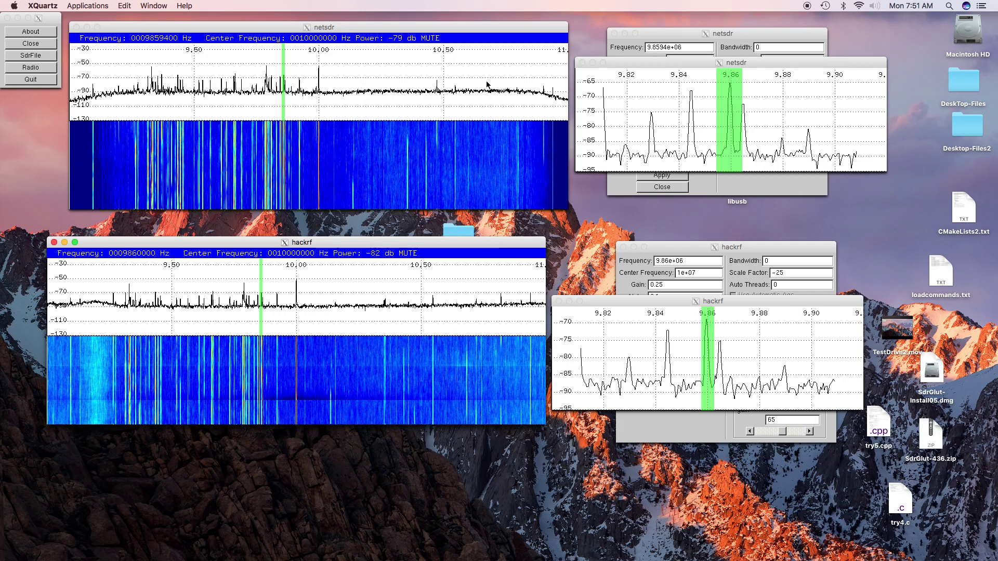
left_click(488, 37)
key("m")
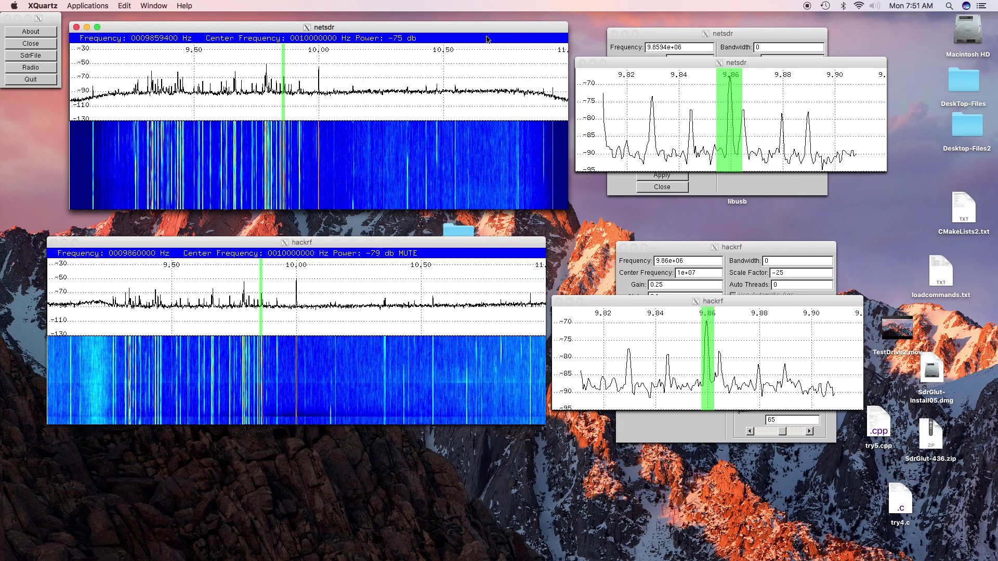
left_click_drag(633, 67, 626, 114)
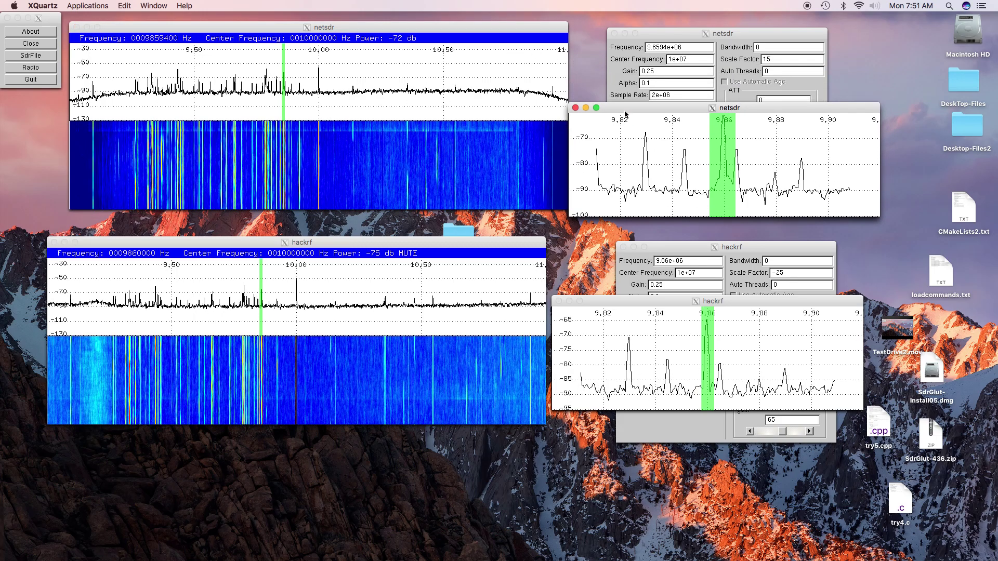